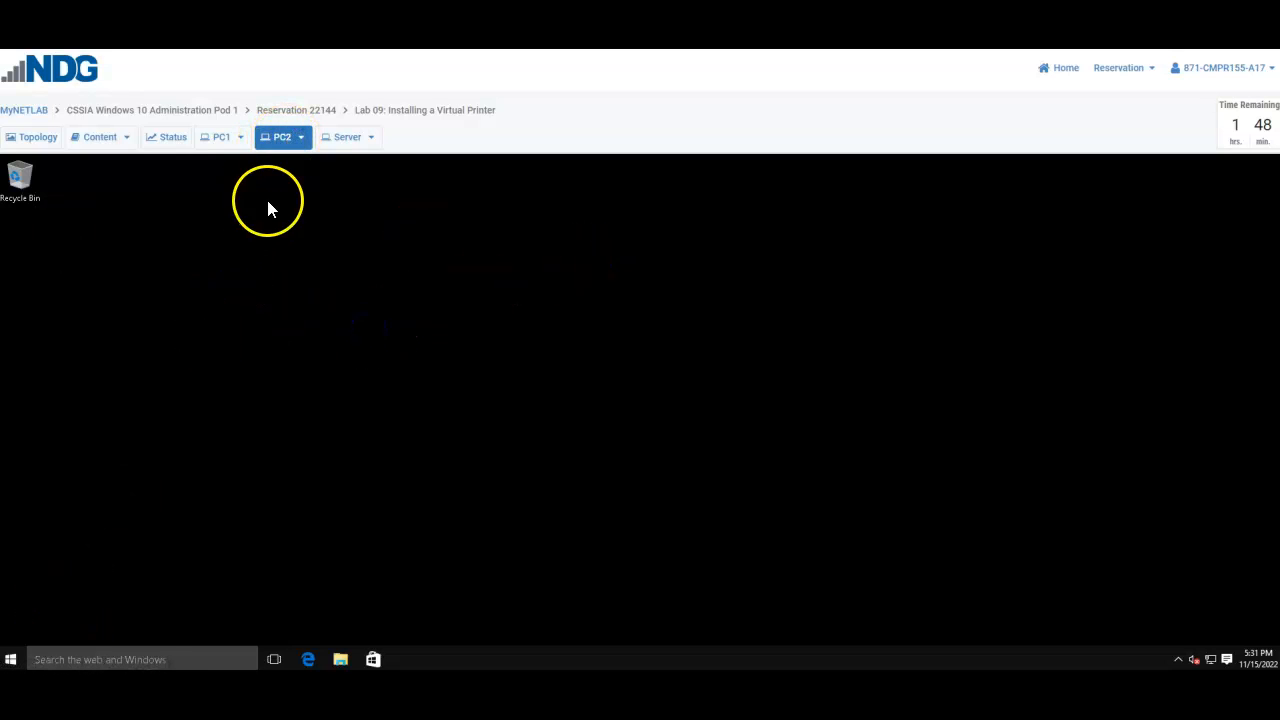
Step: Open Devices and Printers from Control Panel on PC2
click(371, 408)
click(10, 659)
text(contr)
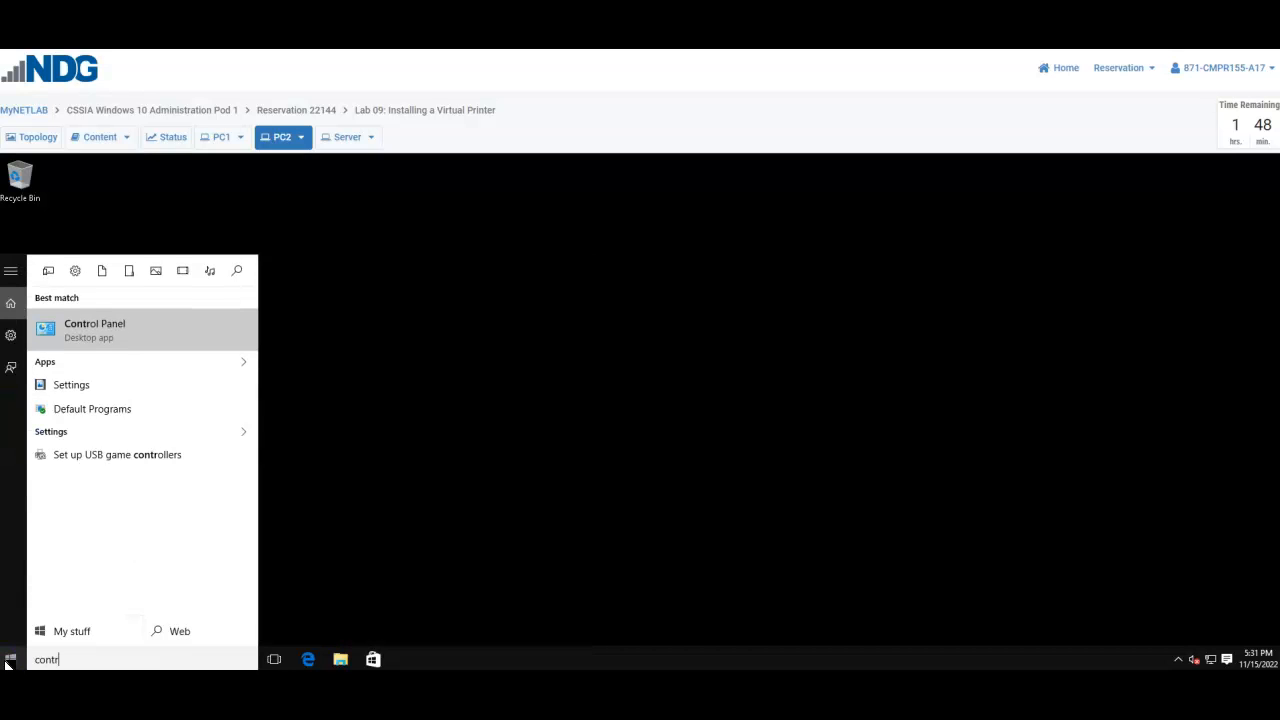
key(Return)
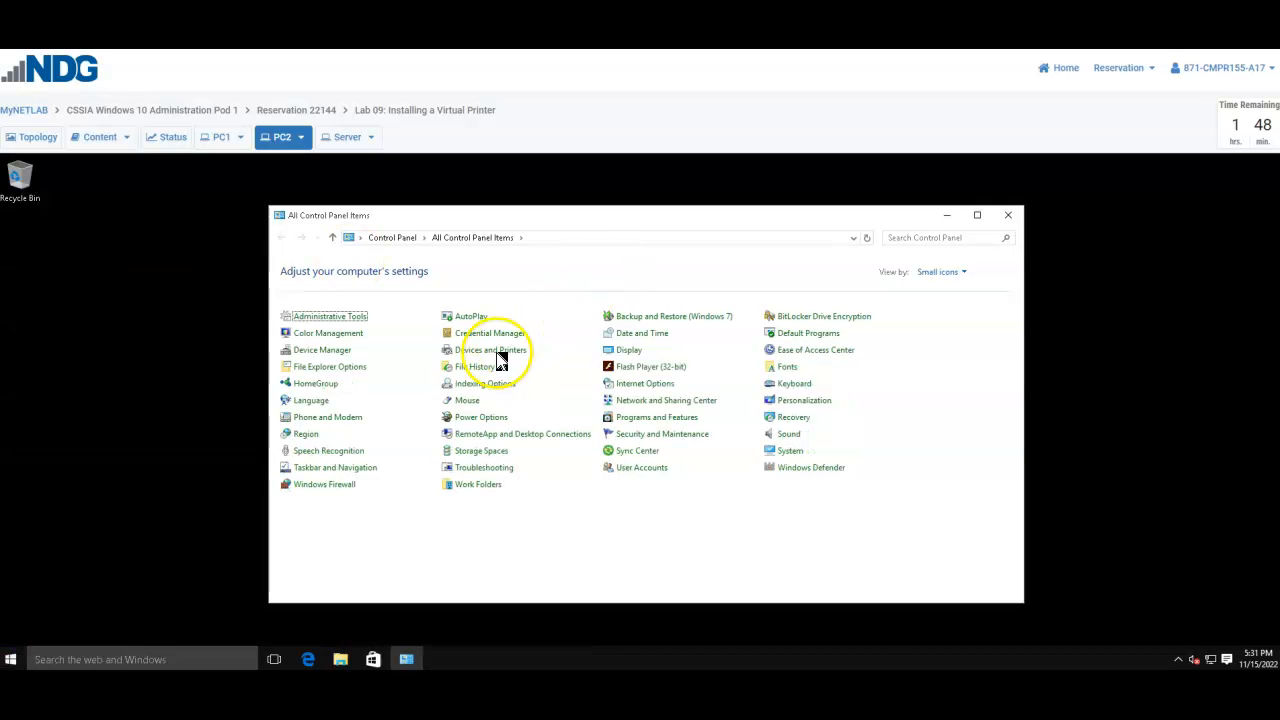
click(490, 350)
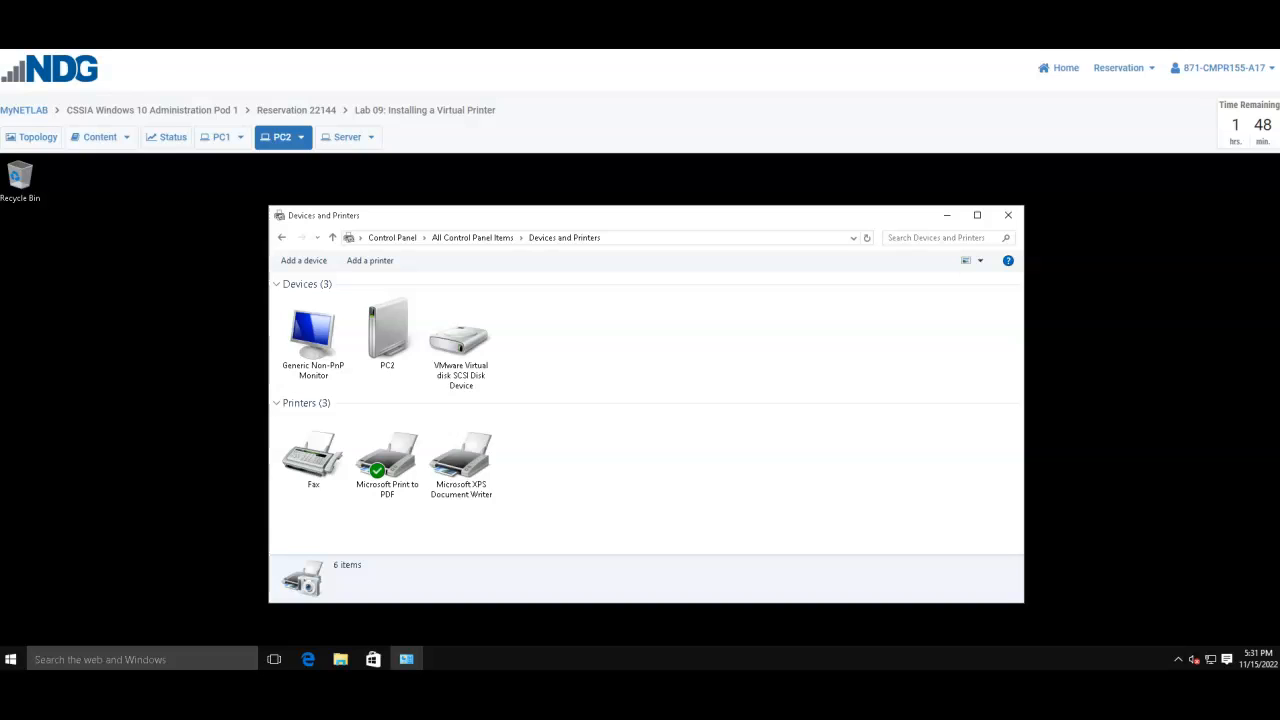
Step: Start adding an unlisted printer and choose to add a local or network printer with manual settings
click(358, 260)
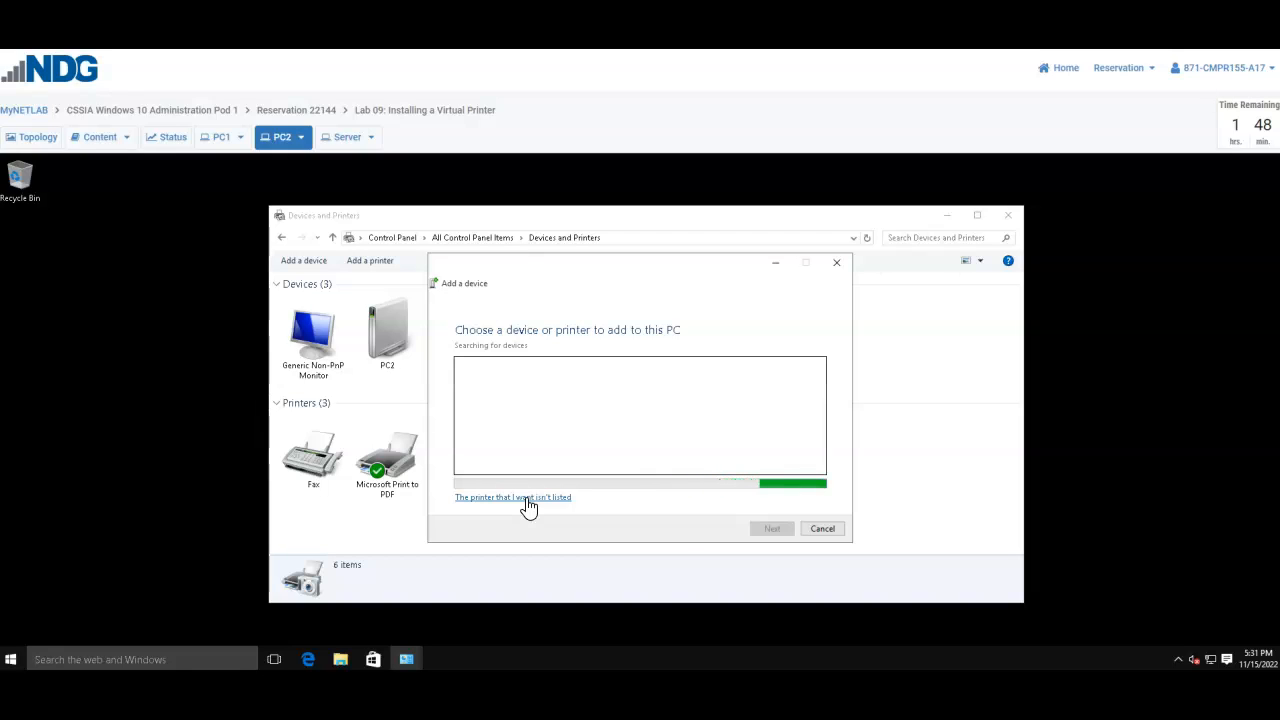
click(563, 460)
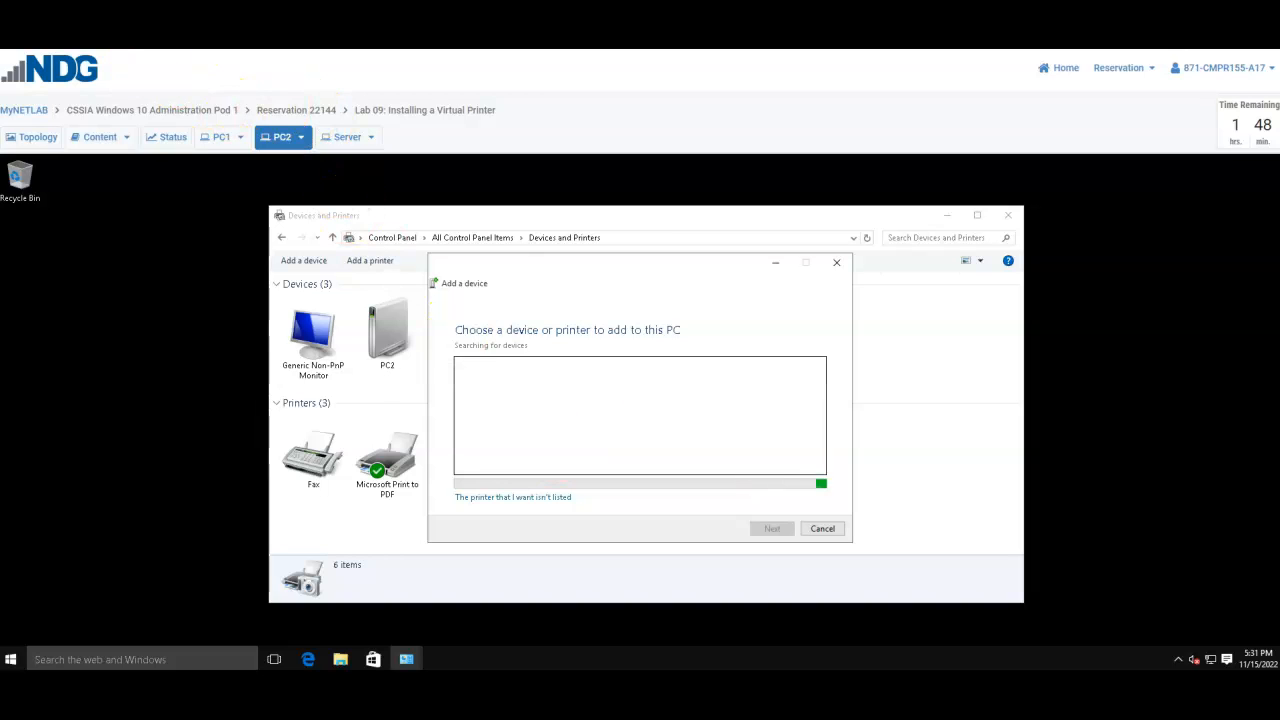
click(535, 500)
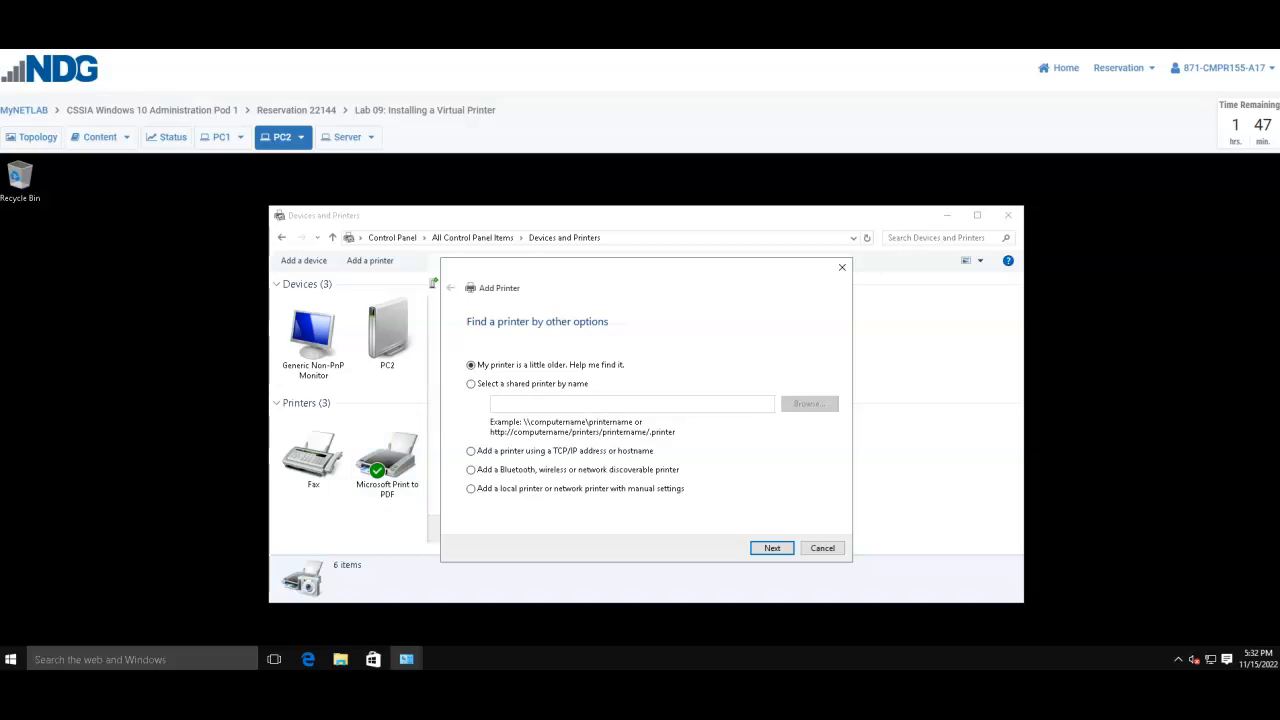
click(522, 488)
click(770, 548)
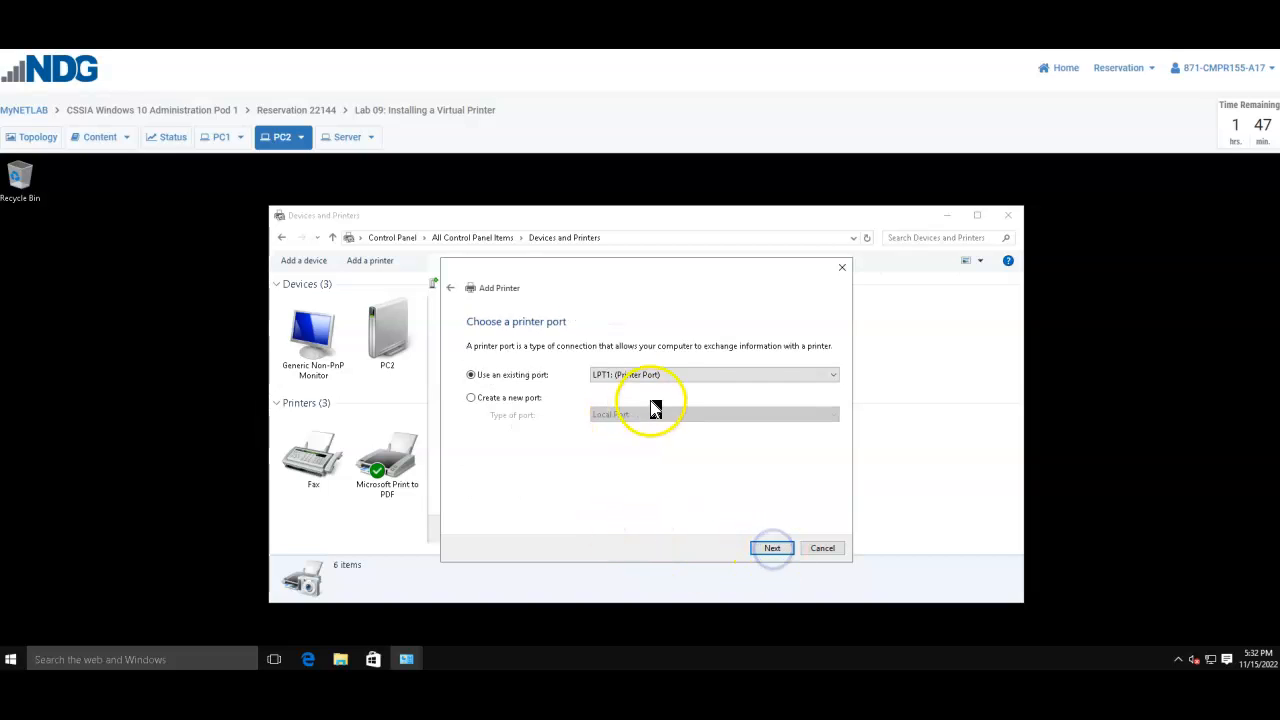
Step: Use the existing port FILE: (Print to File) for the new printer
click(666, 375)
click(670, 461)
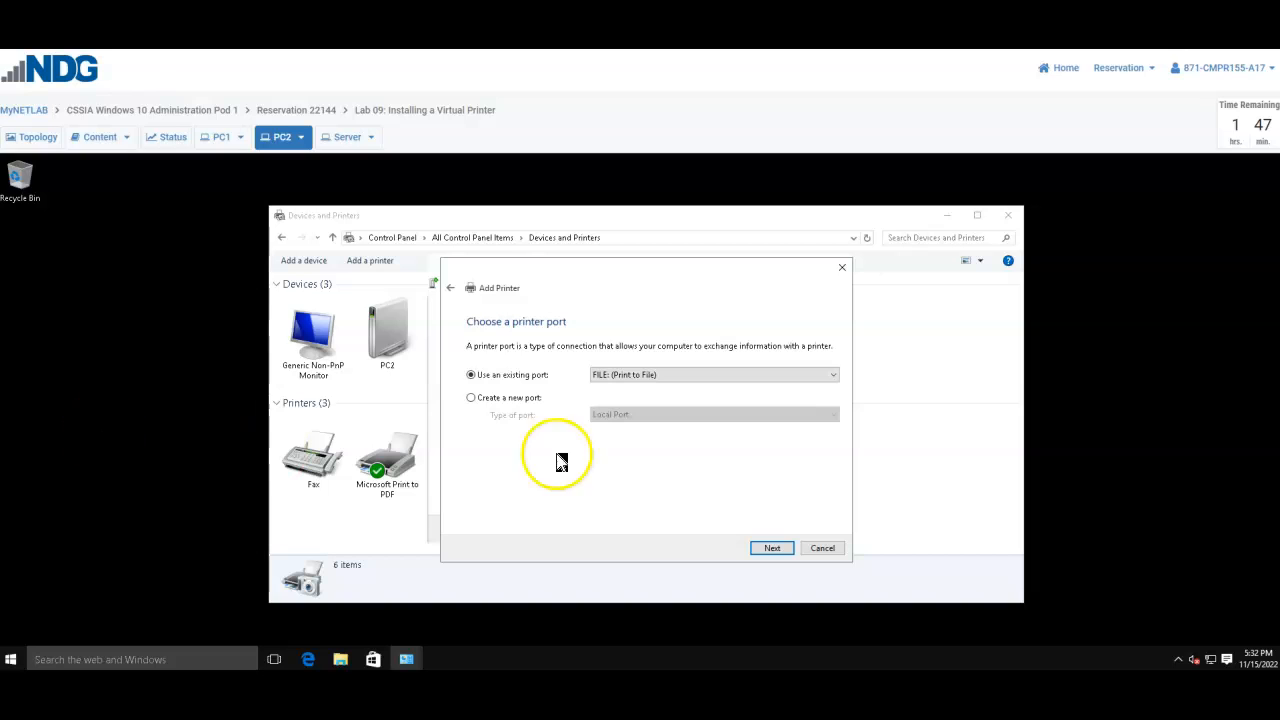
click(776, 548)
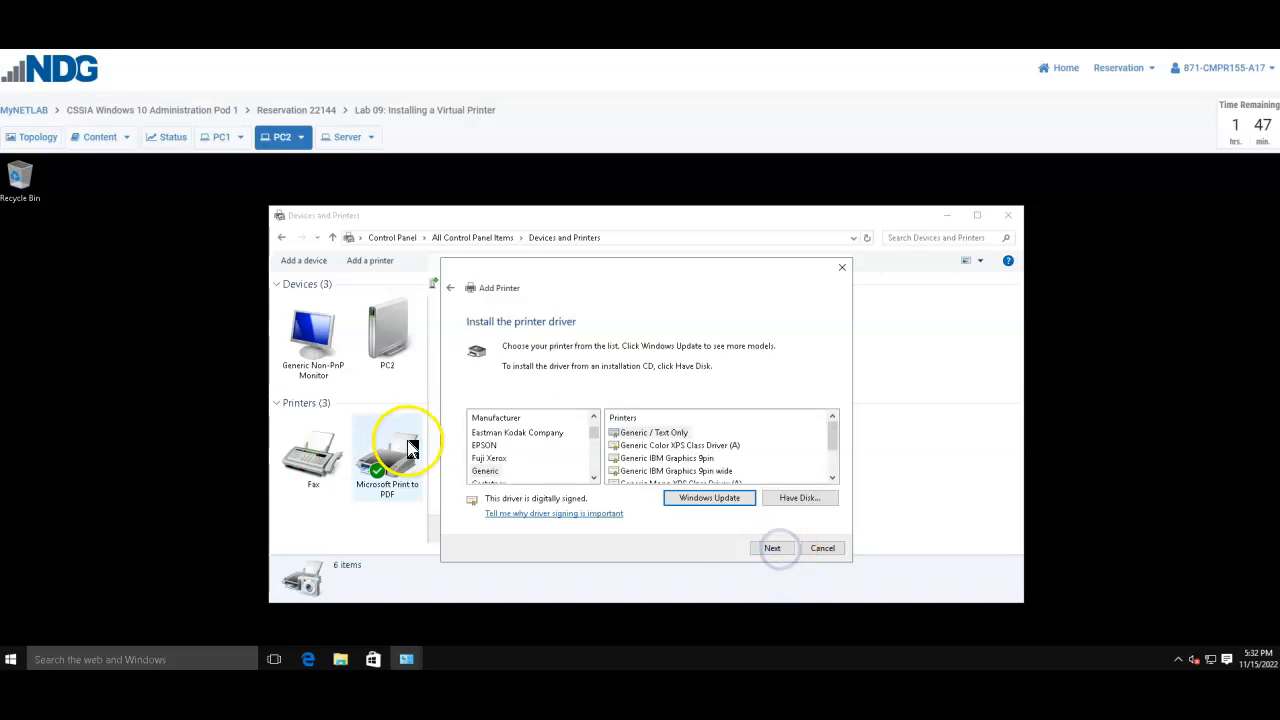
Step: Choose the Generic / Text Only printer driver from the Generic manufacturer and replace the current driver
click(487, 470)
click(686, 437)
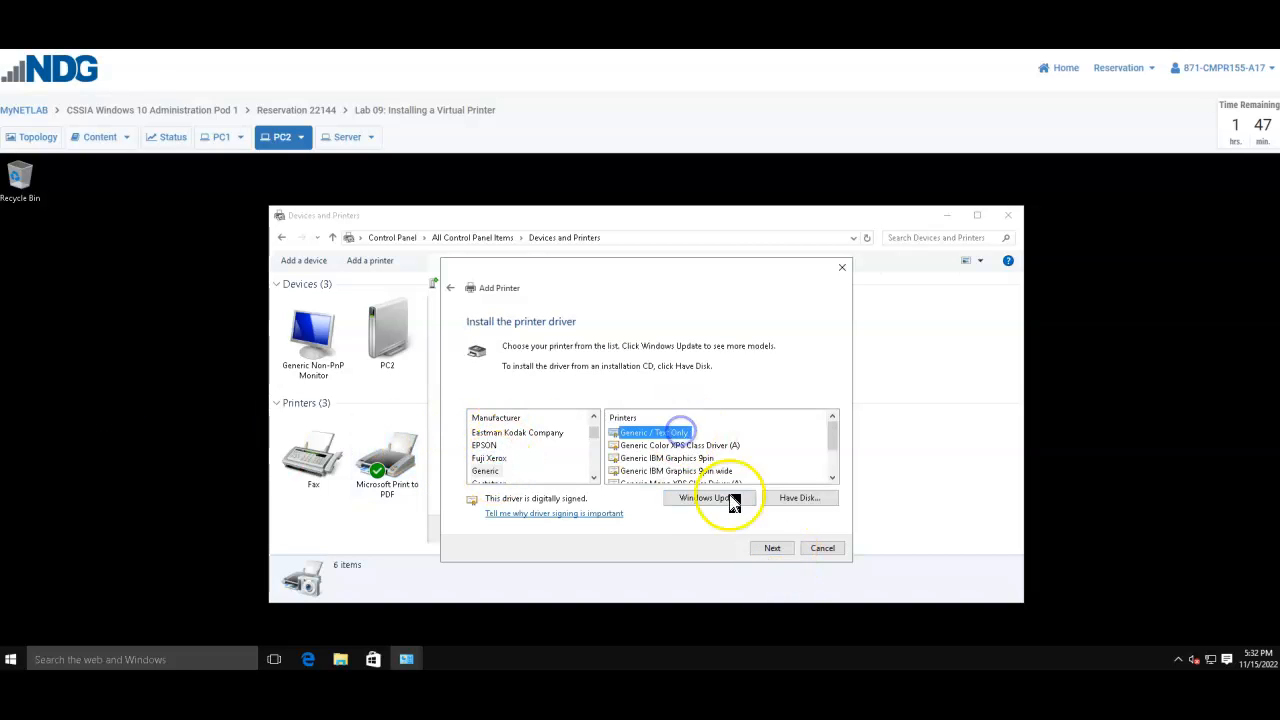
click(773, 552)
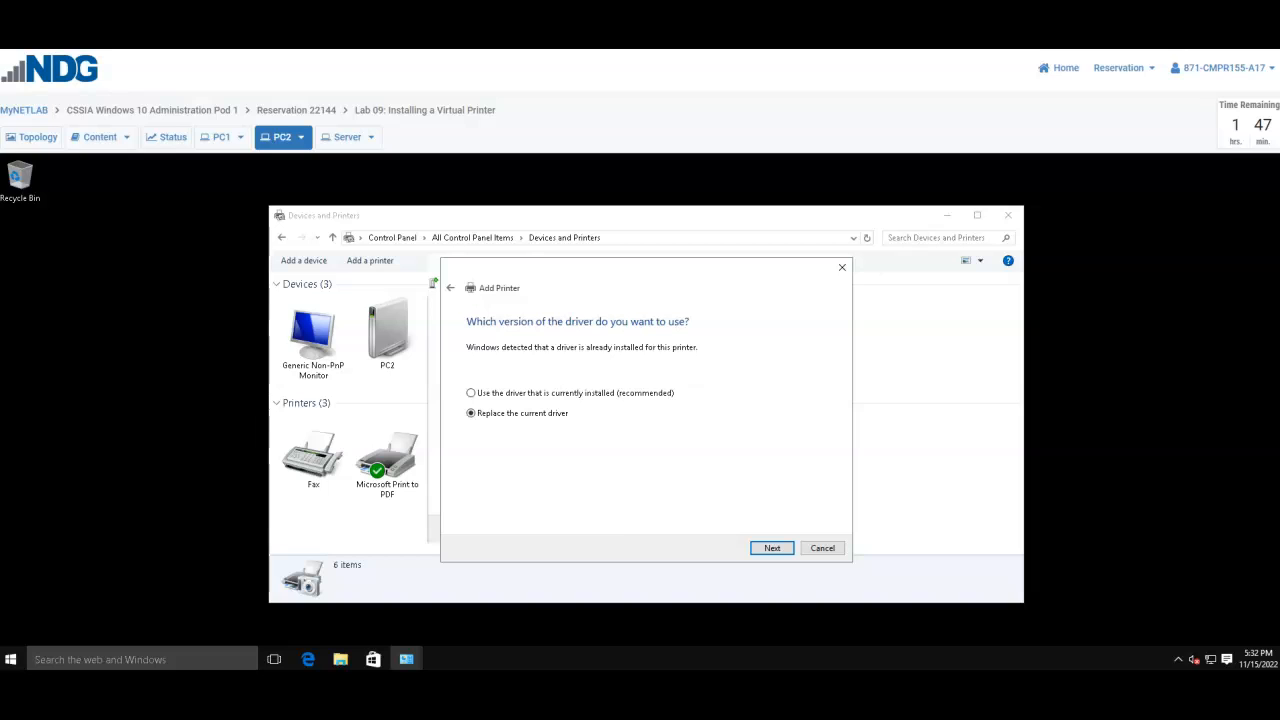
click(772, 548)
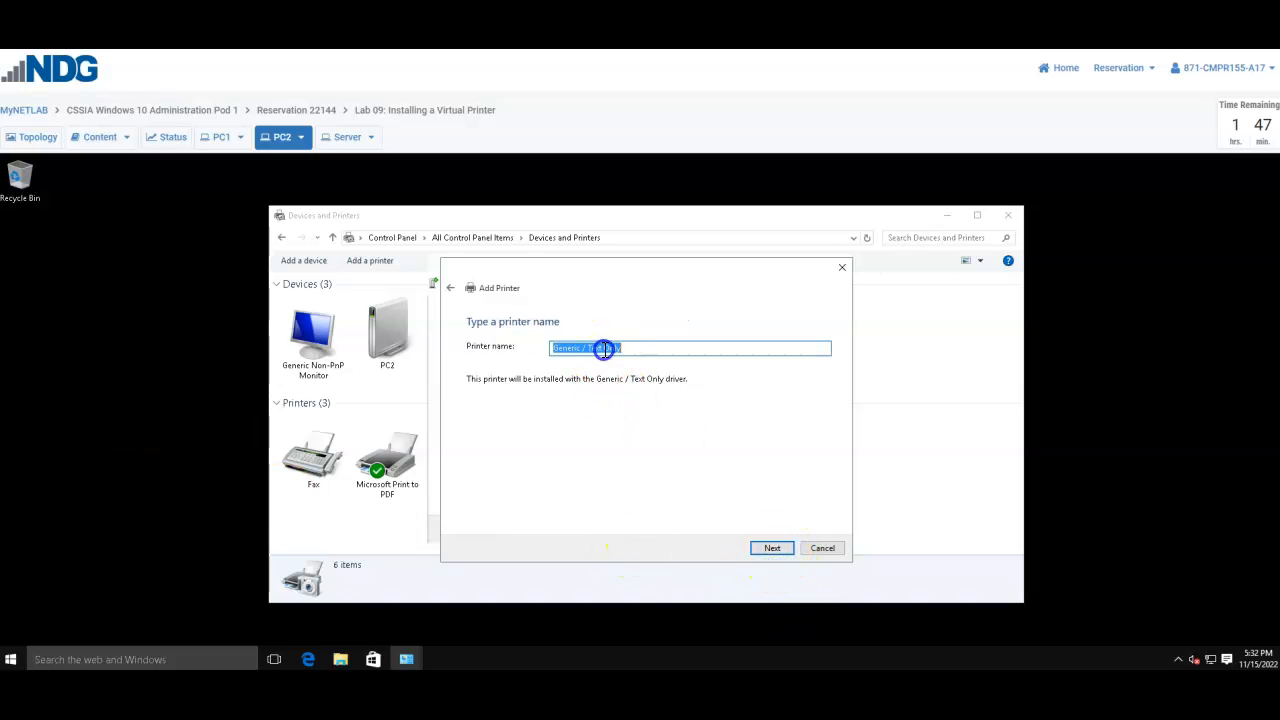
Step: Name the printer Virtual Printer, keep it unshared, and finish adding it as the default printer
key(BackSpace)
click(772, 548)
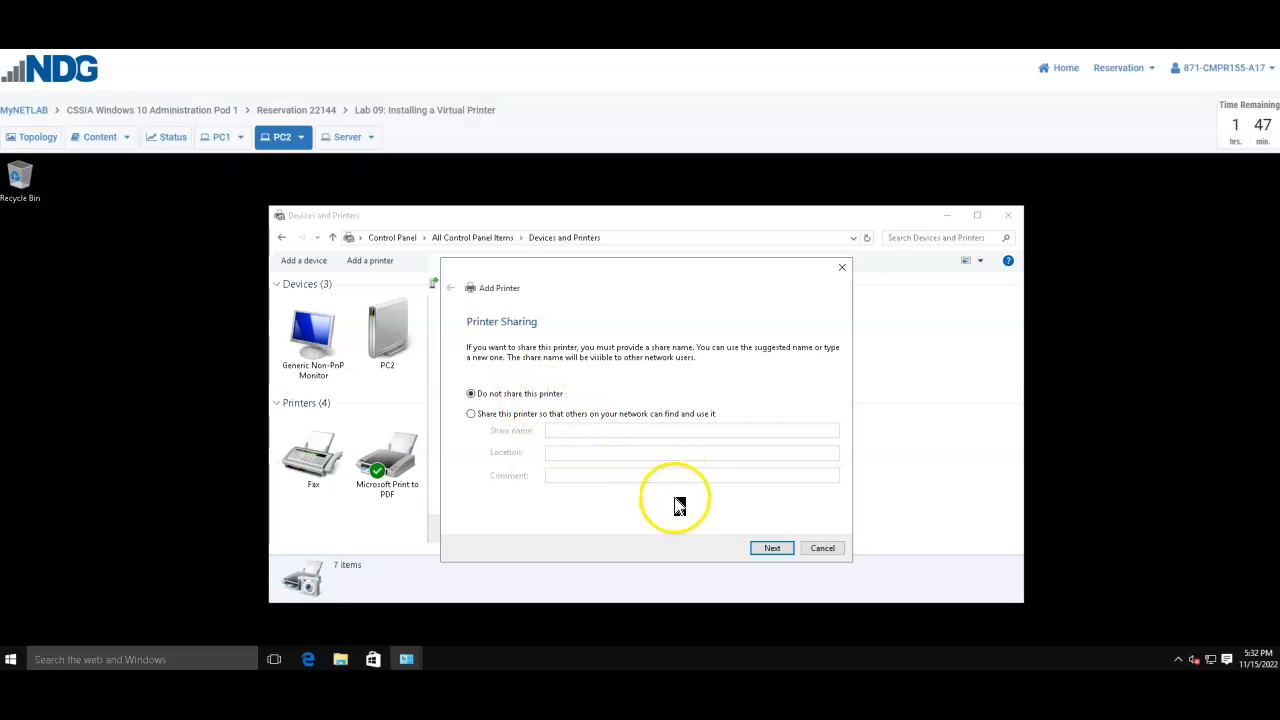
click(778, 548)
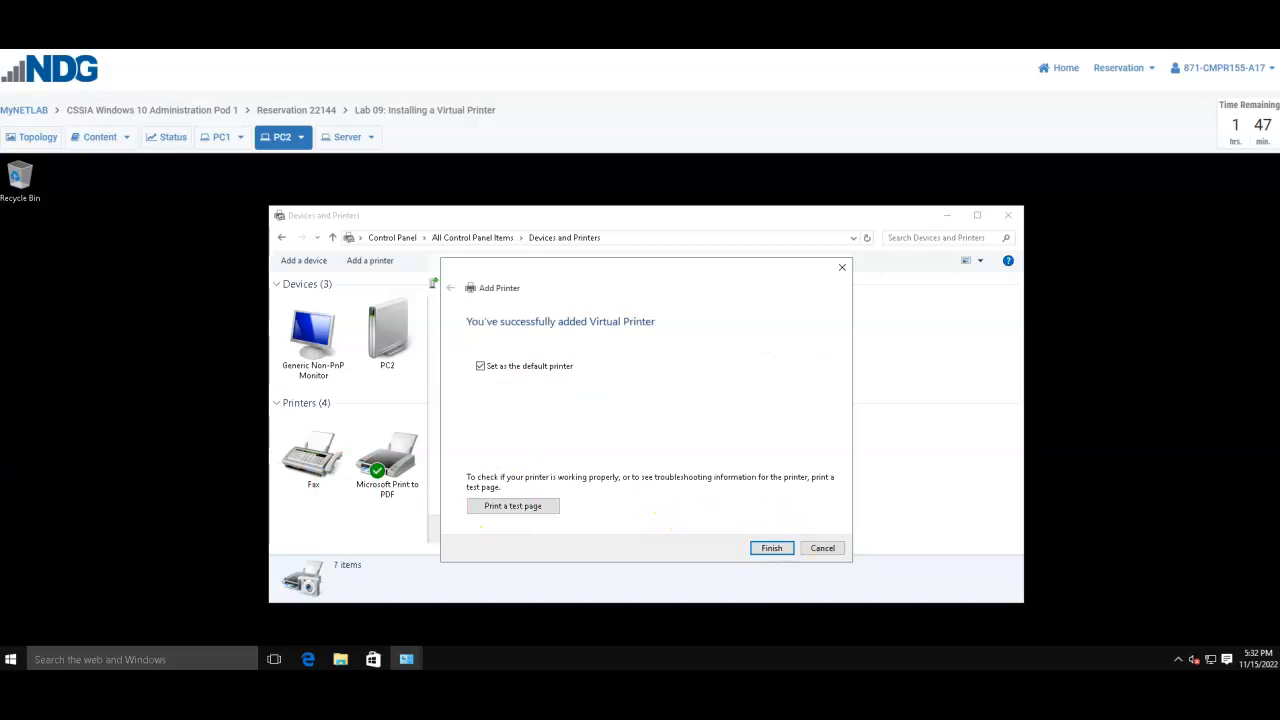
click(775, 548)
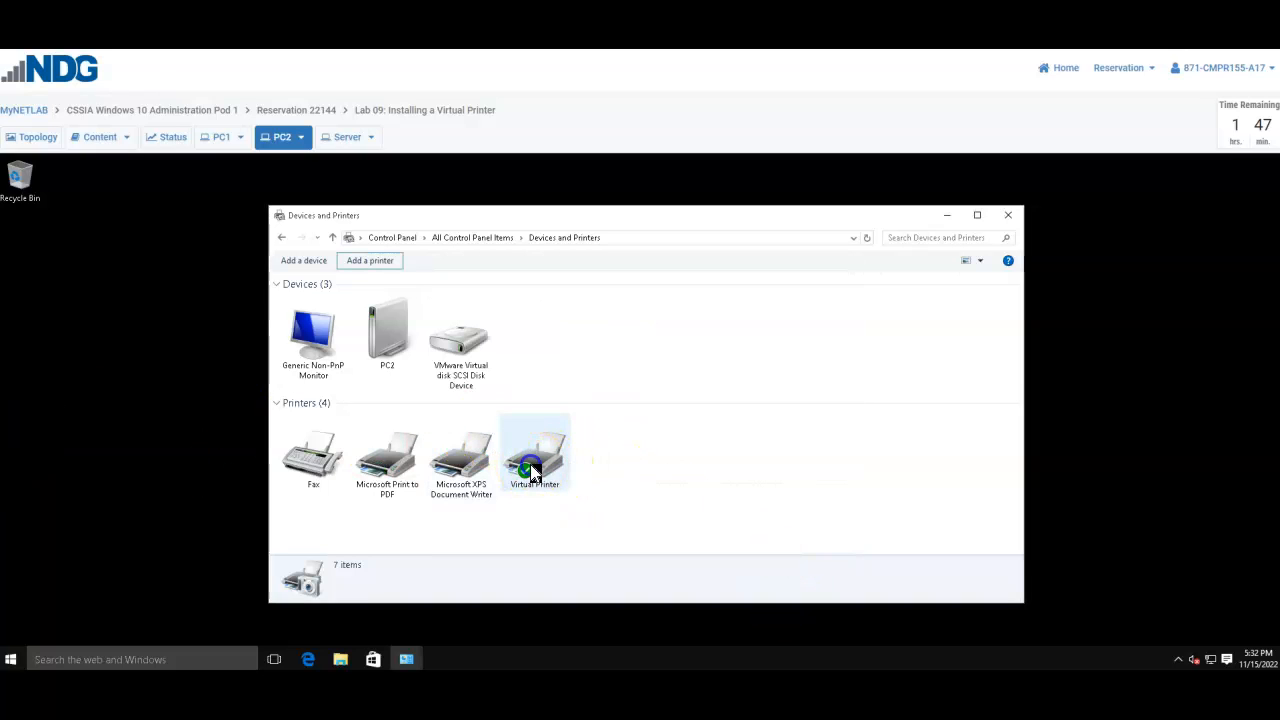
click(535, 462)
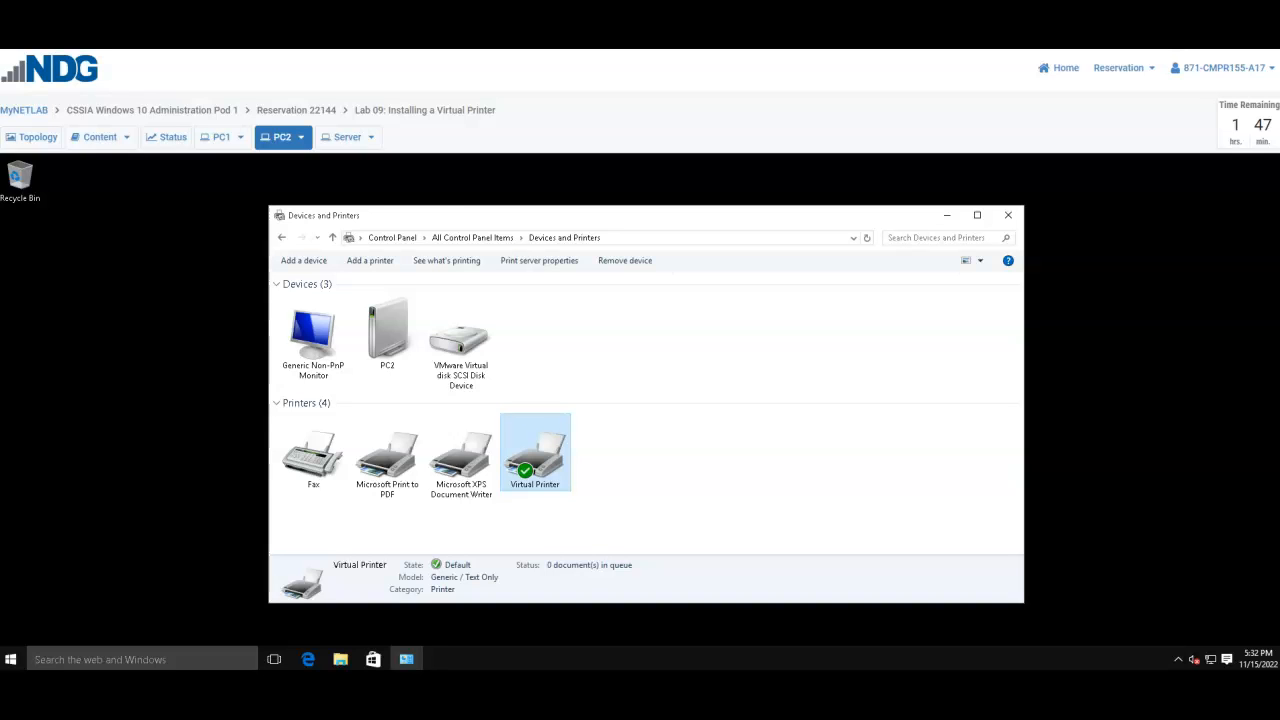
Step: Create a text document named Printer File on the desktop and enter "This is a Virtual Printing test!" in it
drag(417, 217, 499, 193)
click(181, 293)
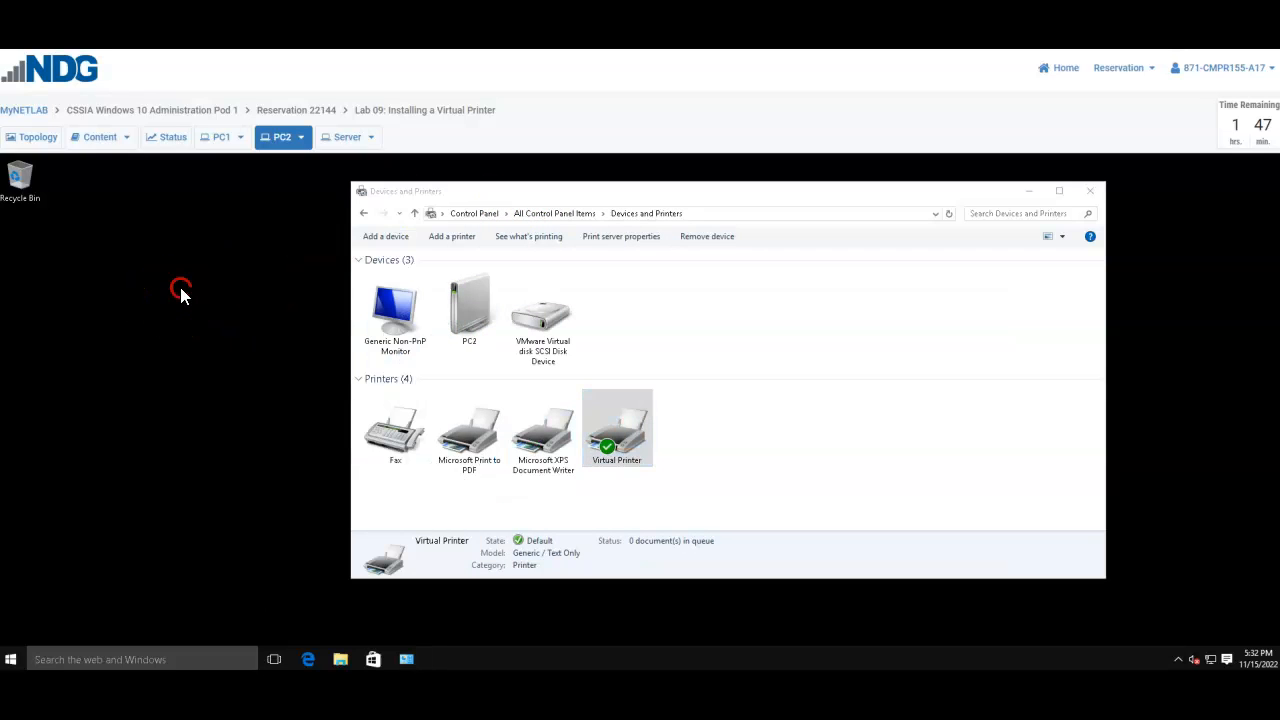
right_click(181, 293)
mouse_move(220, 397)
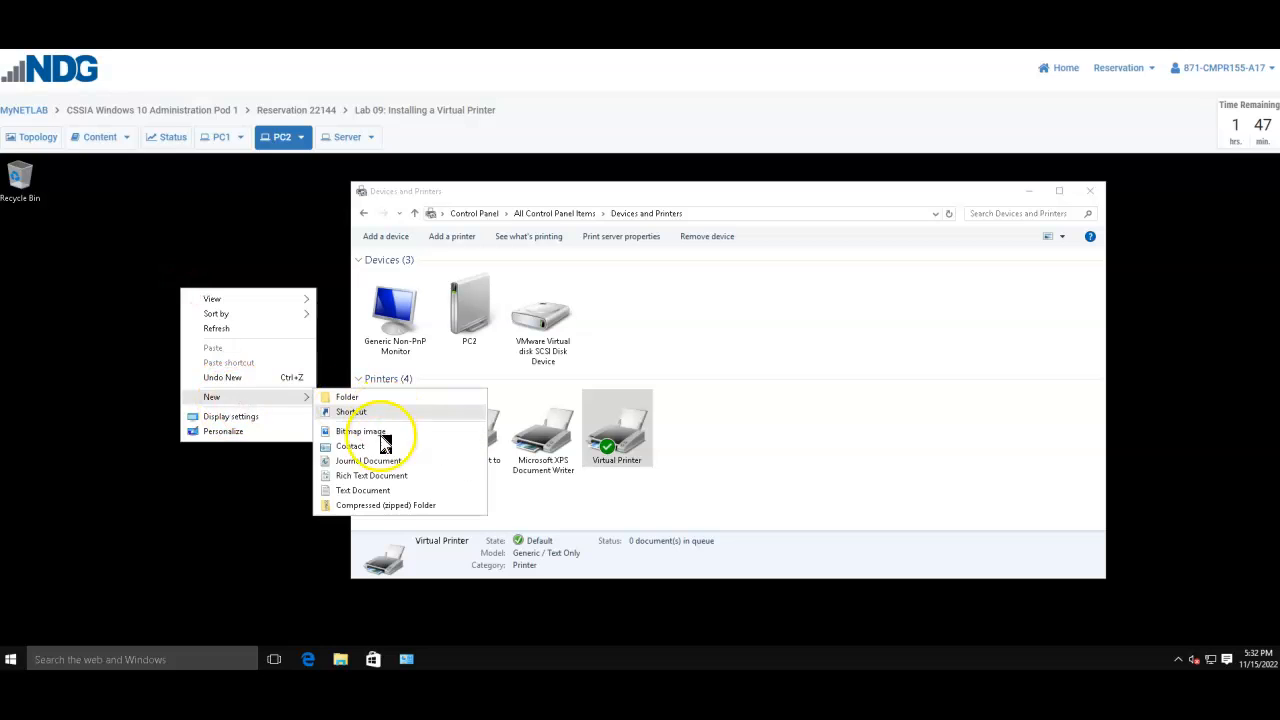
click(378, 490)
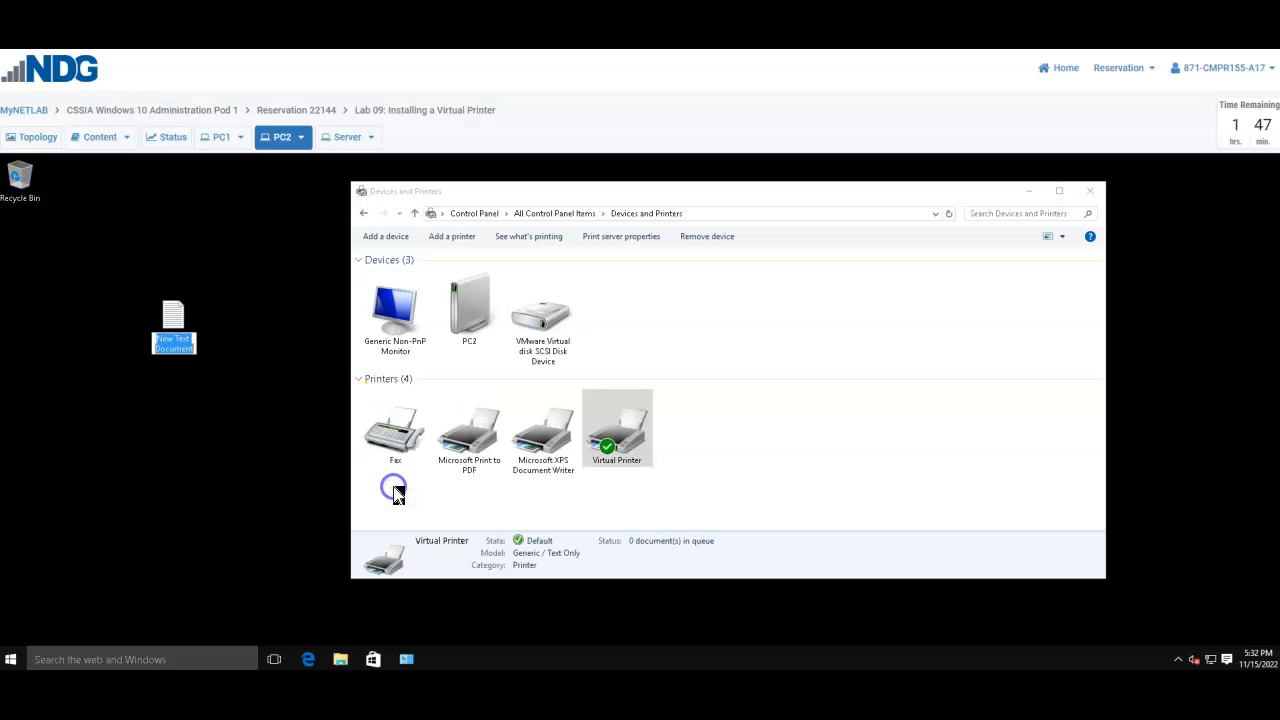
text(Printer File)
key(Return)
double_click(181, 349)
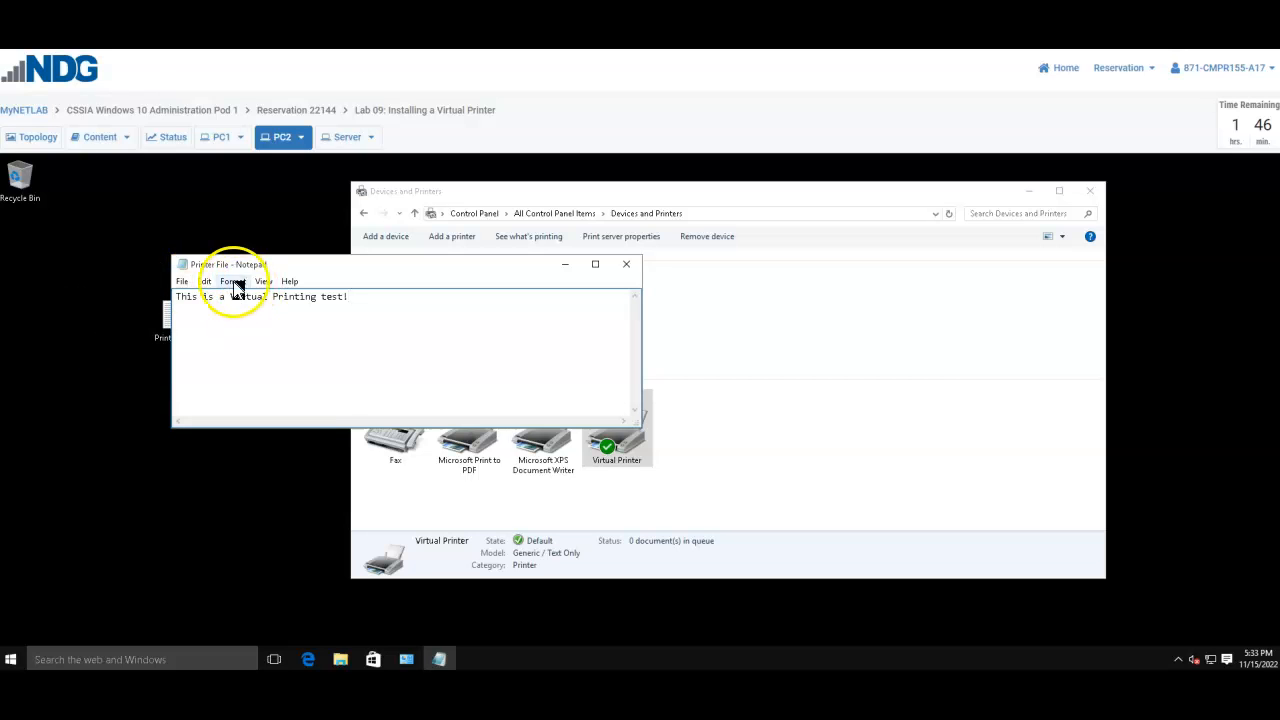
Step: Print the document to Virtual Printer, saving the output on the Desktop as Printed File
click(182, 281)
click(221, 378)
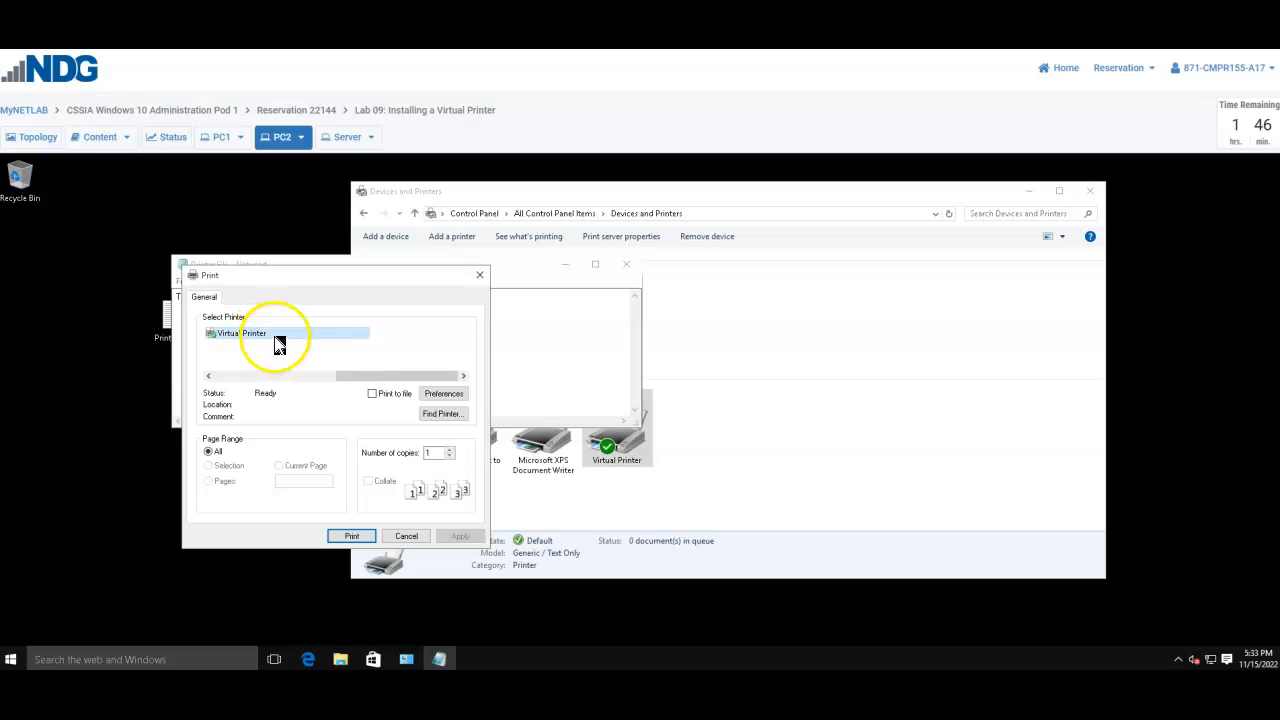
click(362, 538)
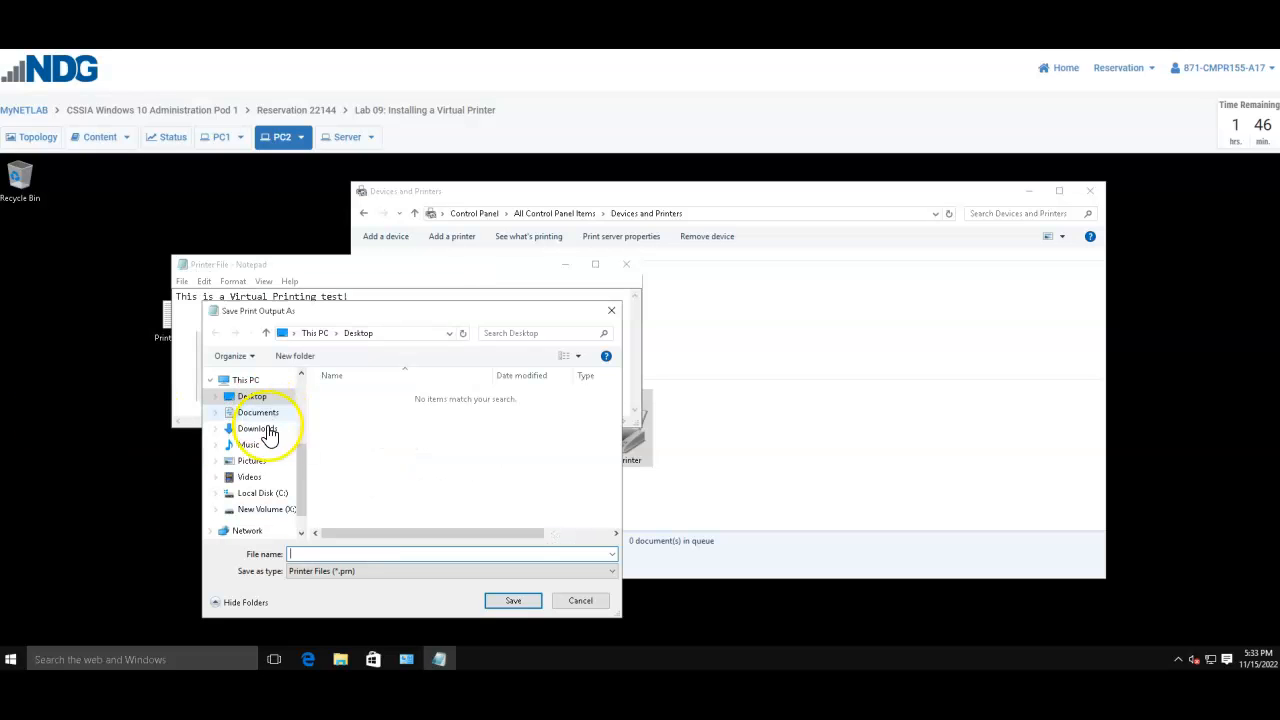
click(256, 397)
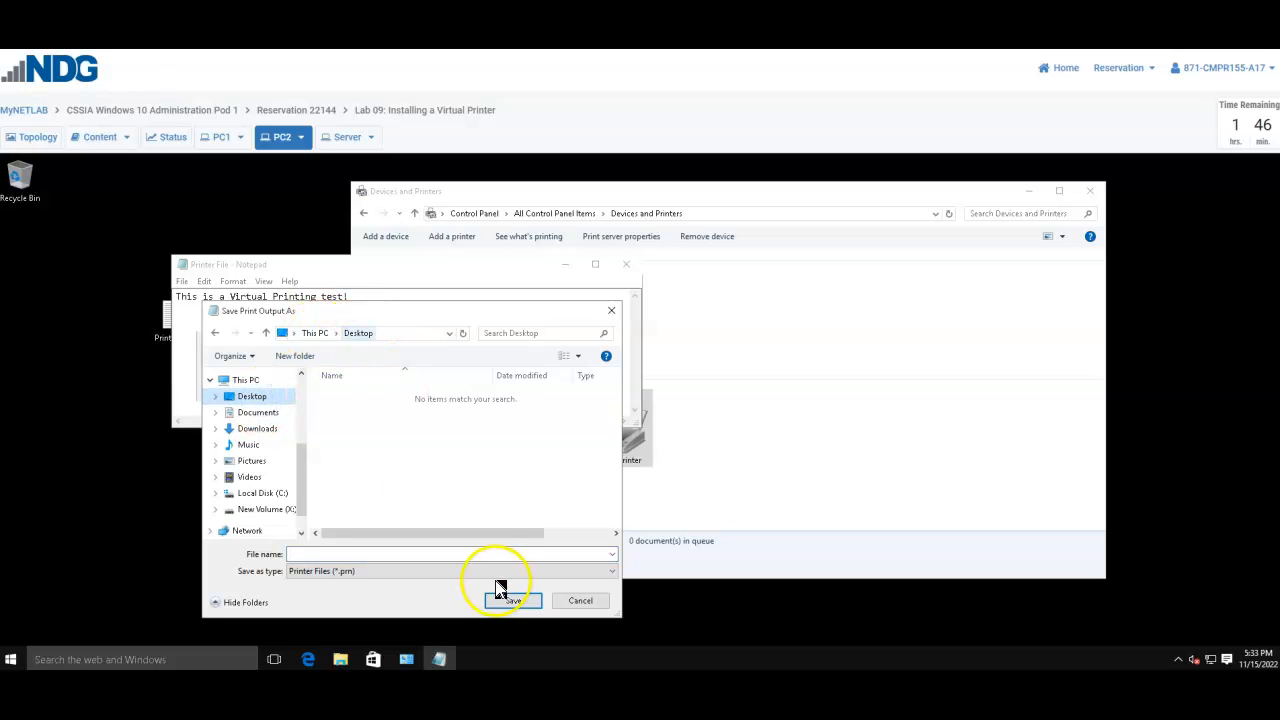
click(425, 553)
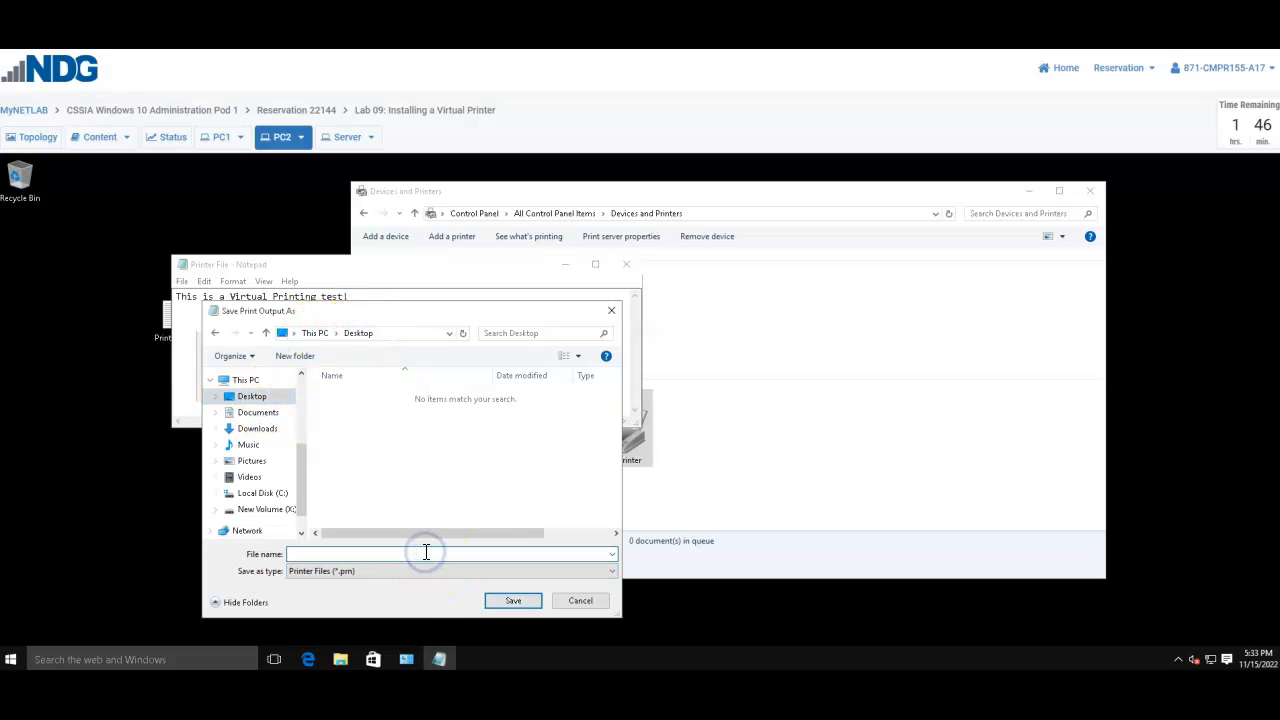
text(Printed File)
click(502, 601)
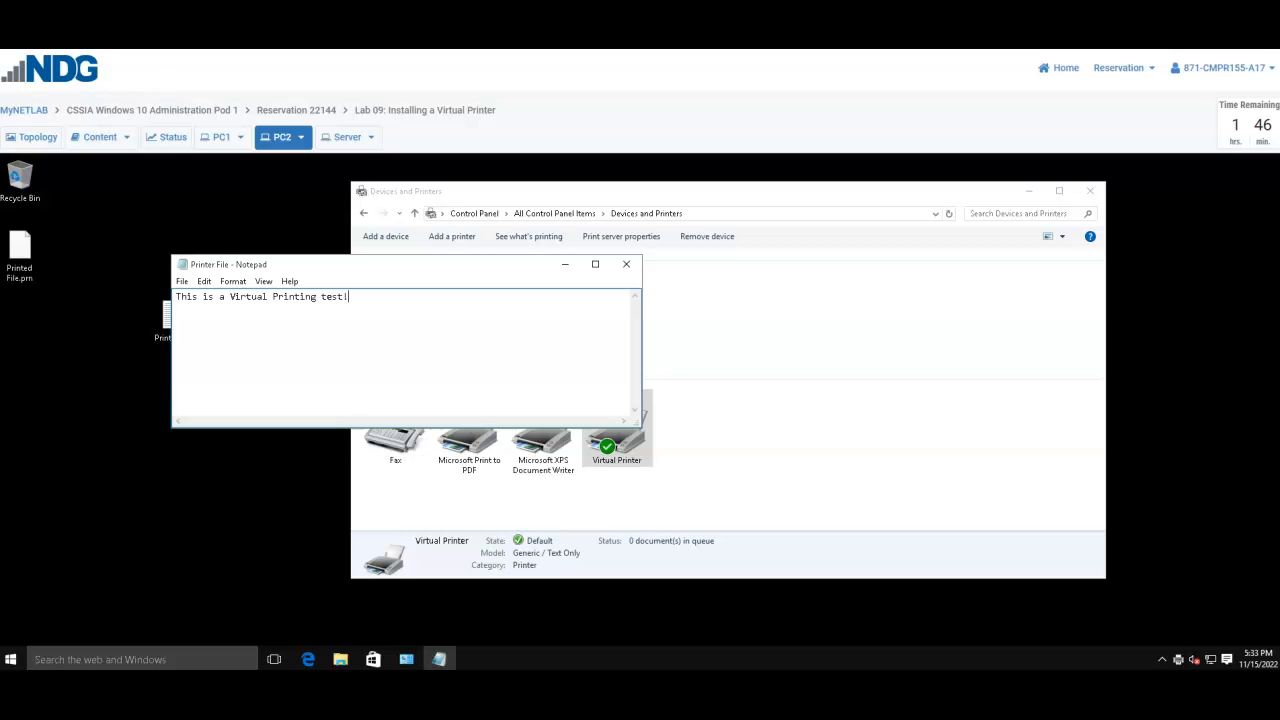
Step: Open Printed File.prn in Notepad without making it the permanent app for .prn files
click(25, 256)
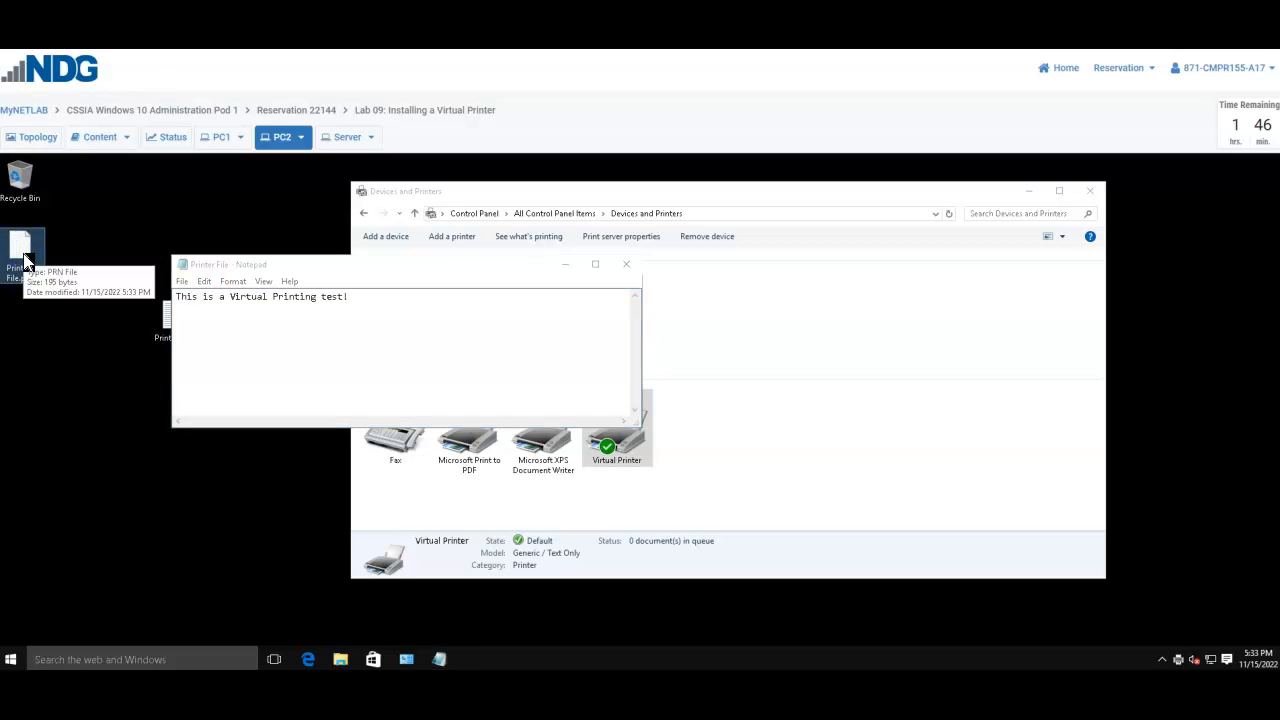
right_click(23, 256)
click(57, 268)
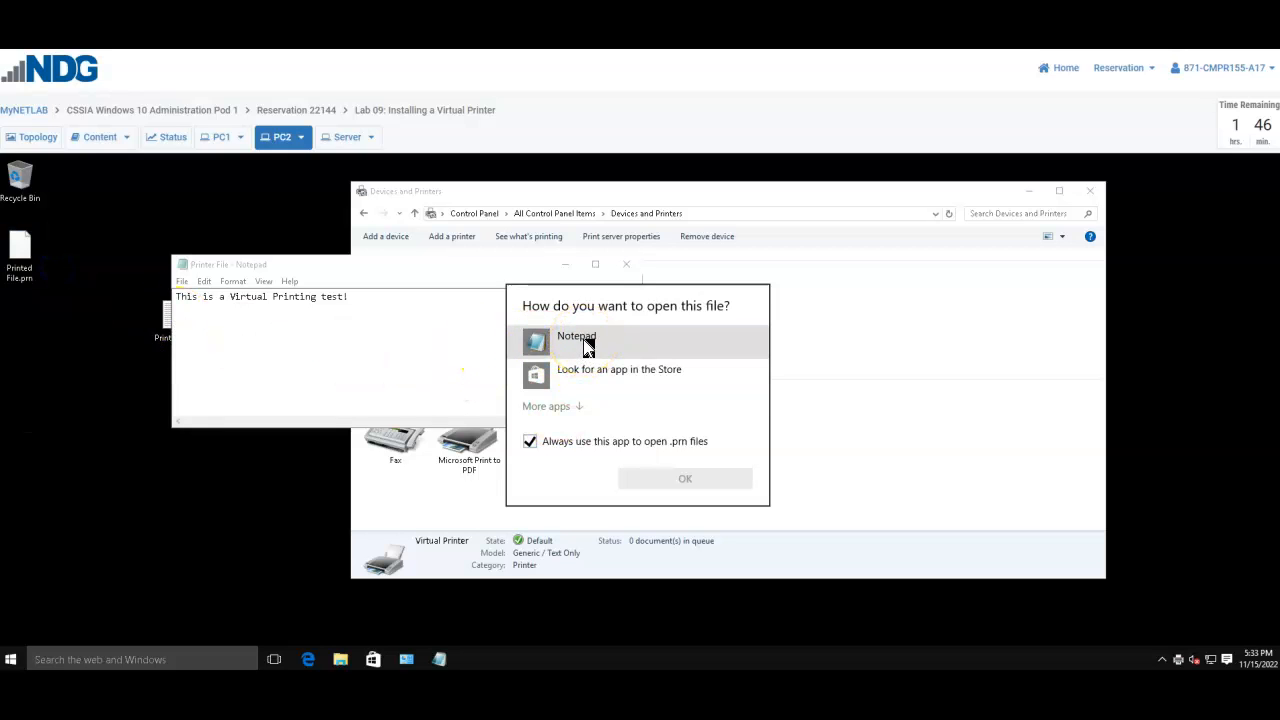
click(564, 407)
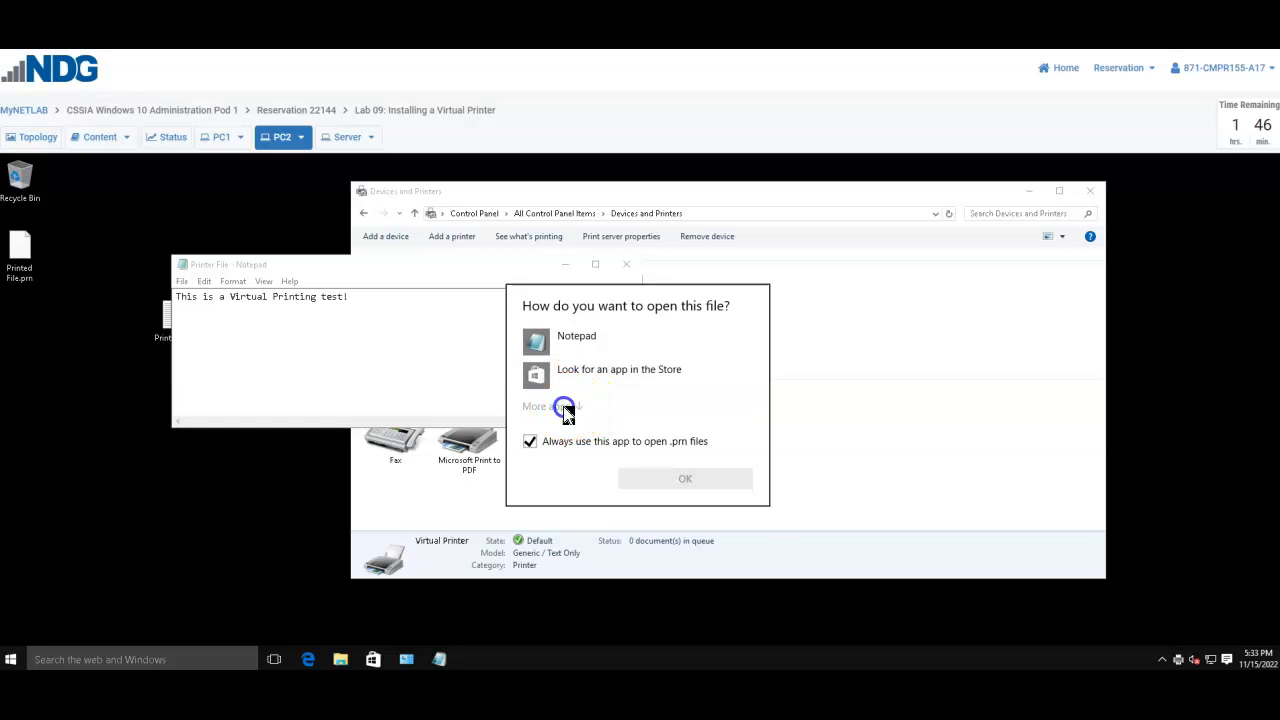
scroll(629, 386, down, 2)
scroll(620, 460, up, 2)
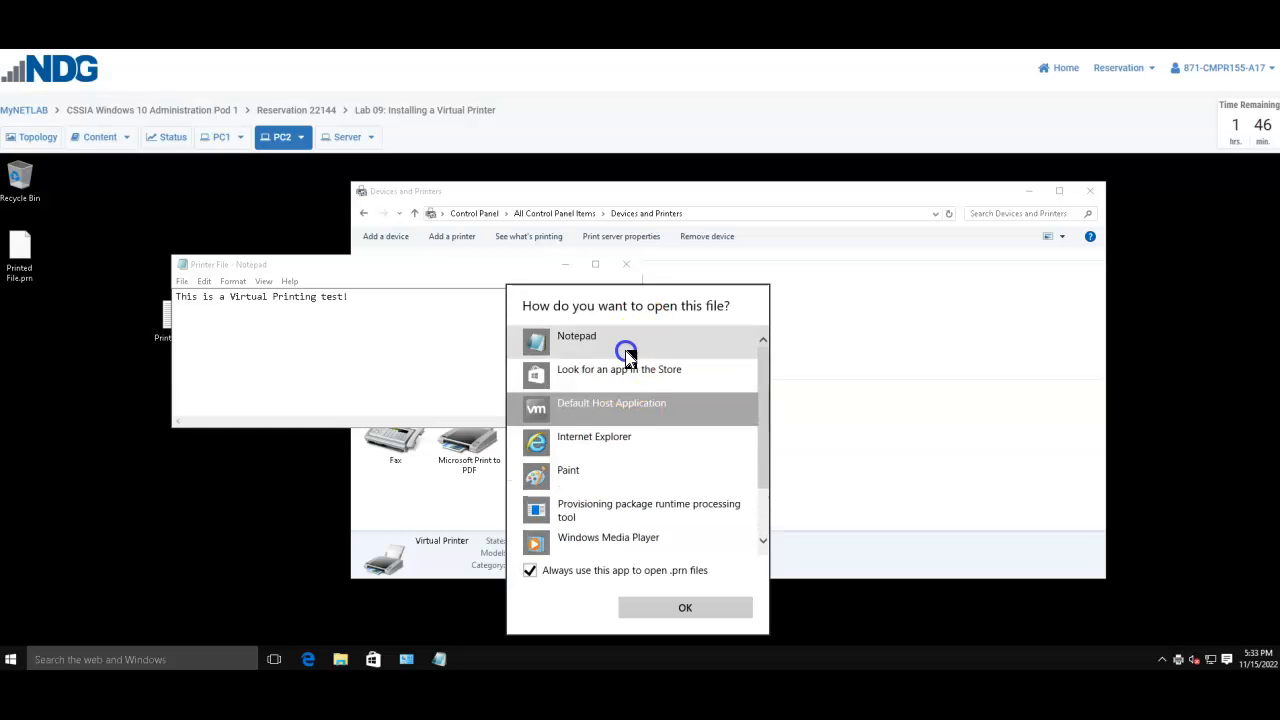
scroll(654, 500, down, 2)
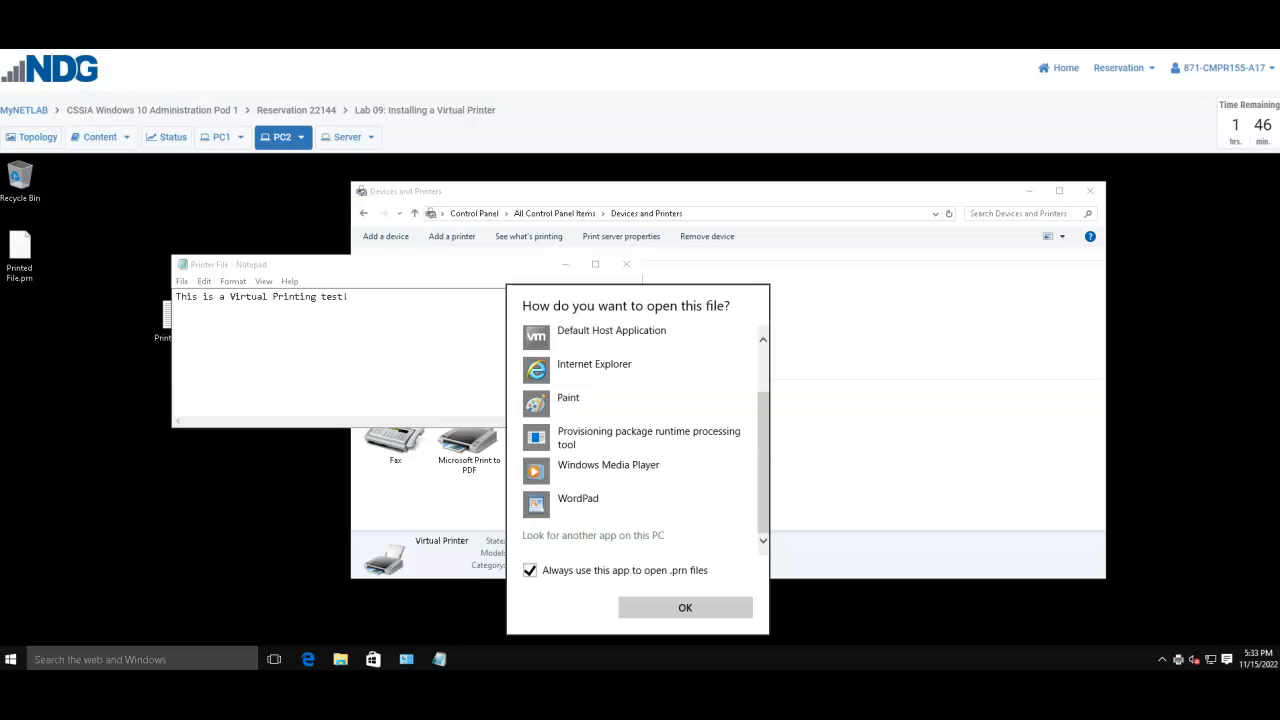
click(530, 570)
click(688, 607)
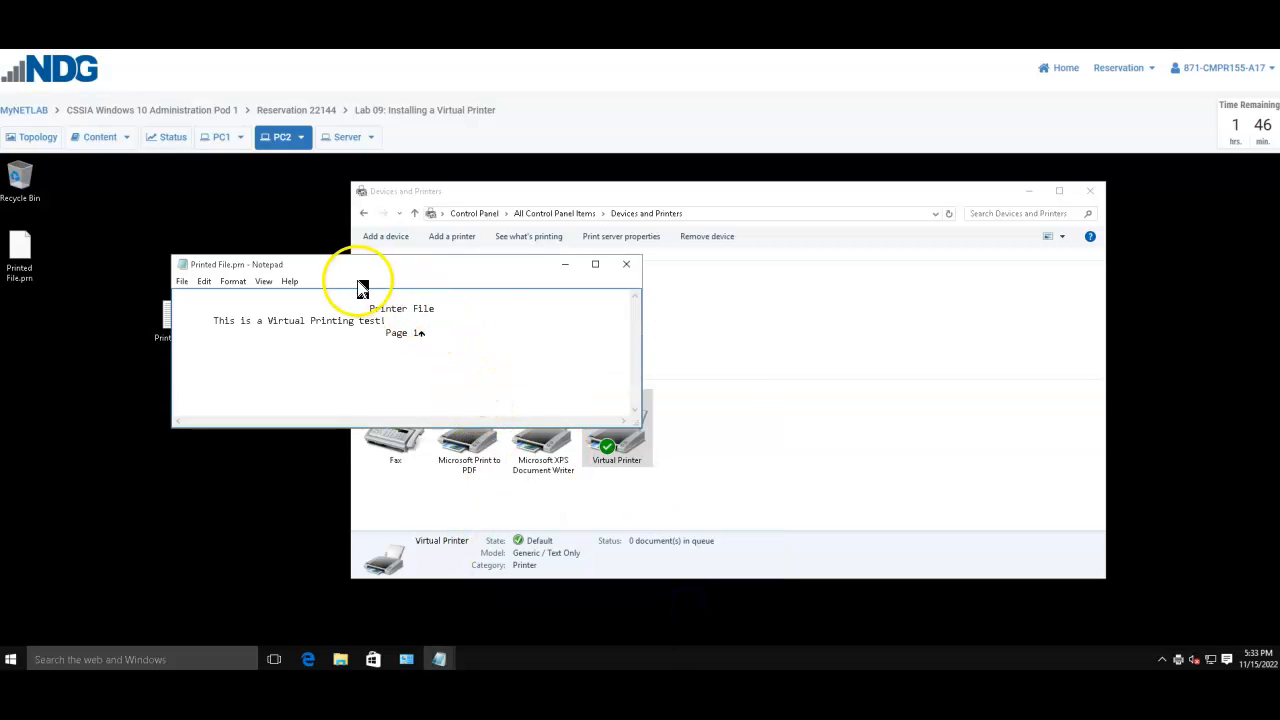
Step: Separate the two Notepad windows to compare their contents, and close both, saving the changes to Printer File.txt
drag(308, 274, 201, 198)
click(500, 425)
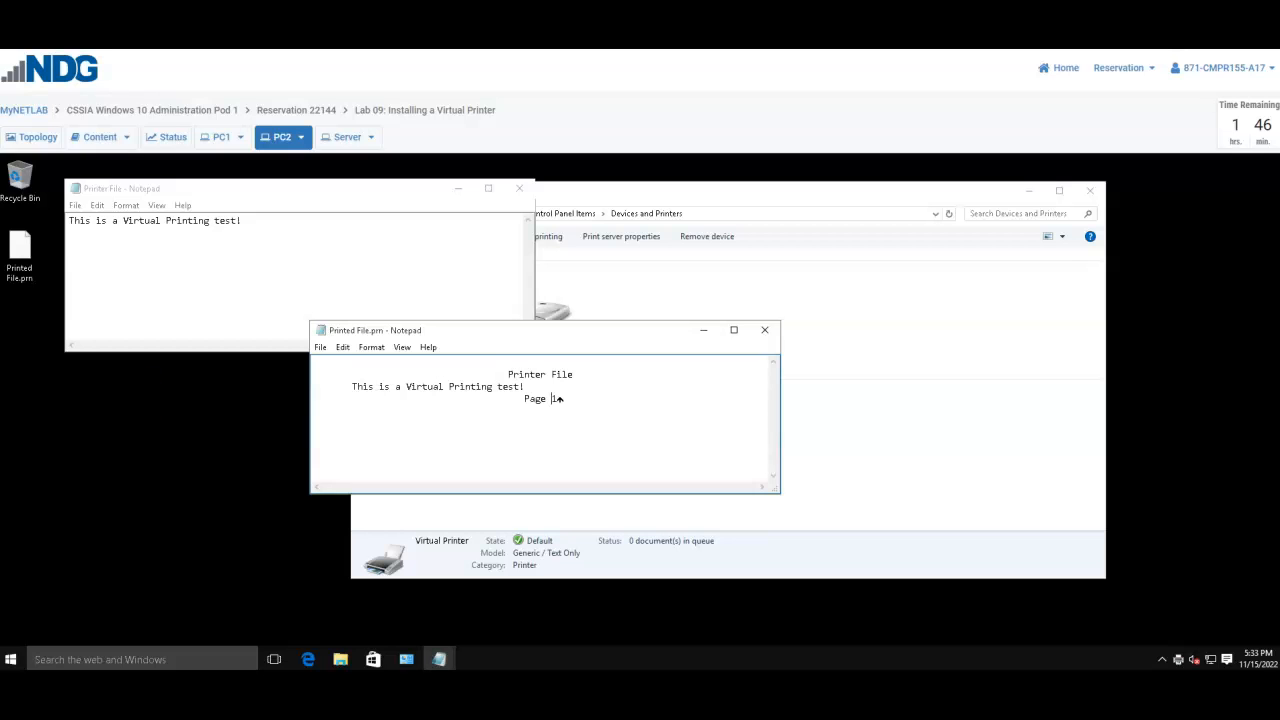
click(764, 329)
click(527, 190)
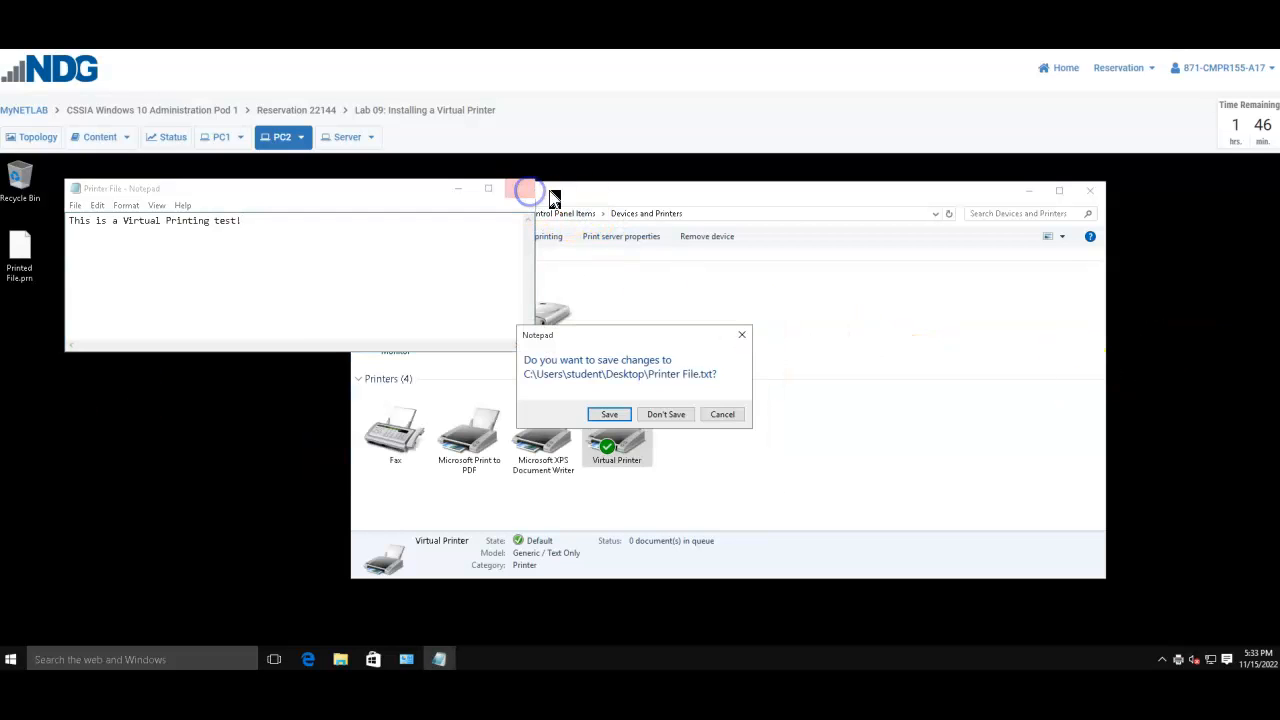
click(618, 415)
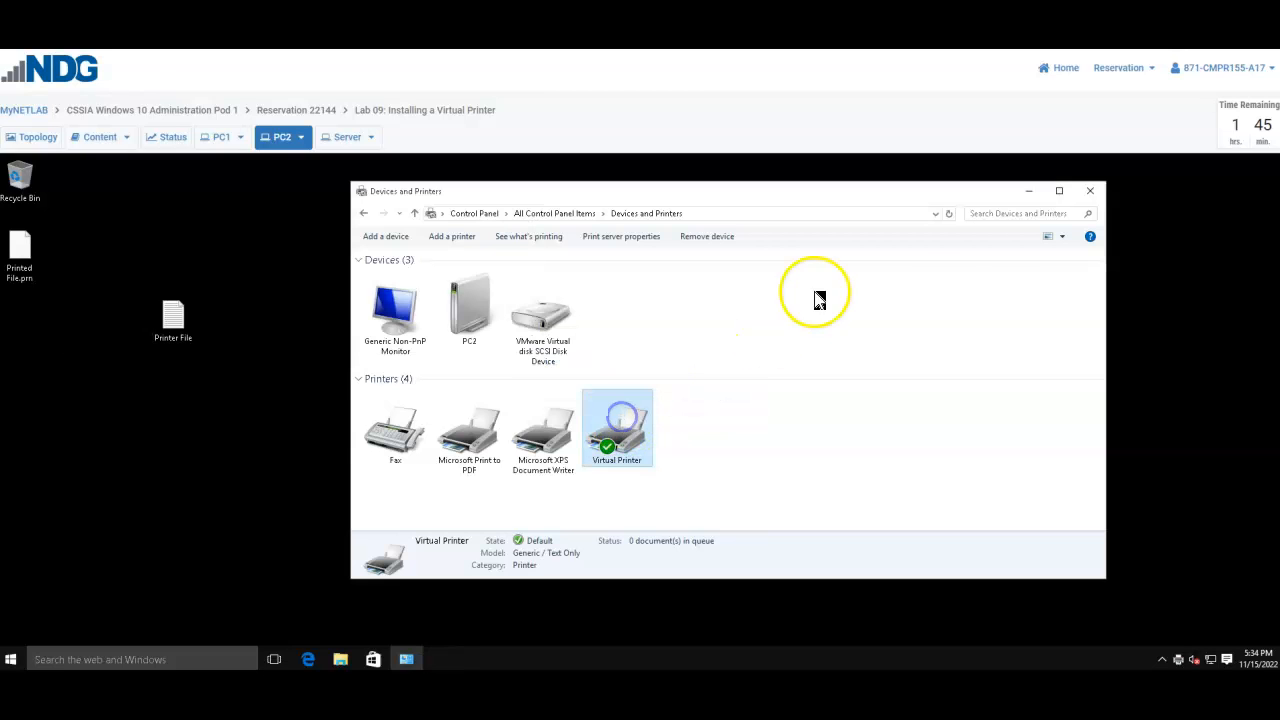
Step: Close the Devices and Printers window and reopen it from Control Panel
click(1089, 191)
click(10, 659)
text(control)
key(Return)
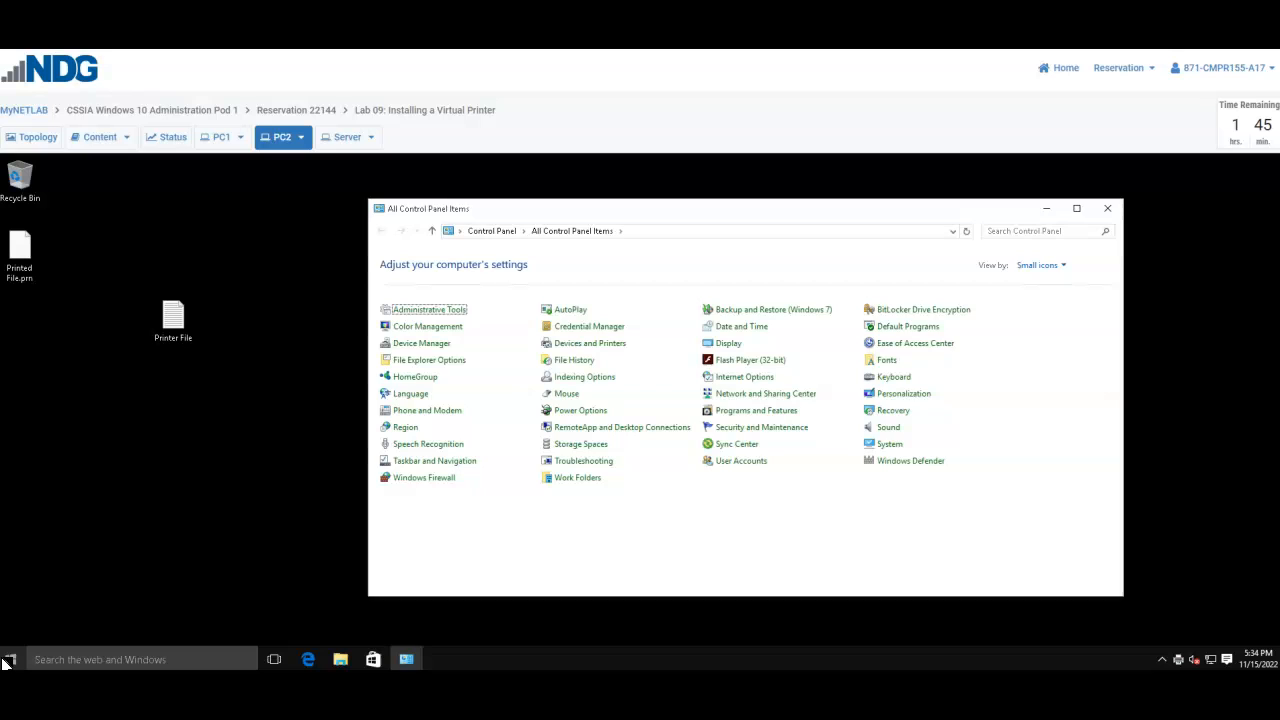
click(613, 346)
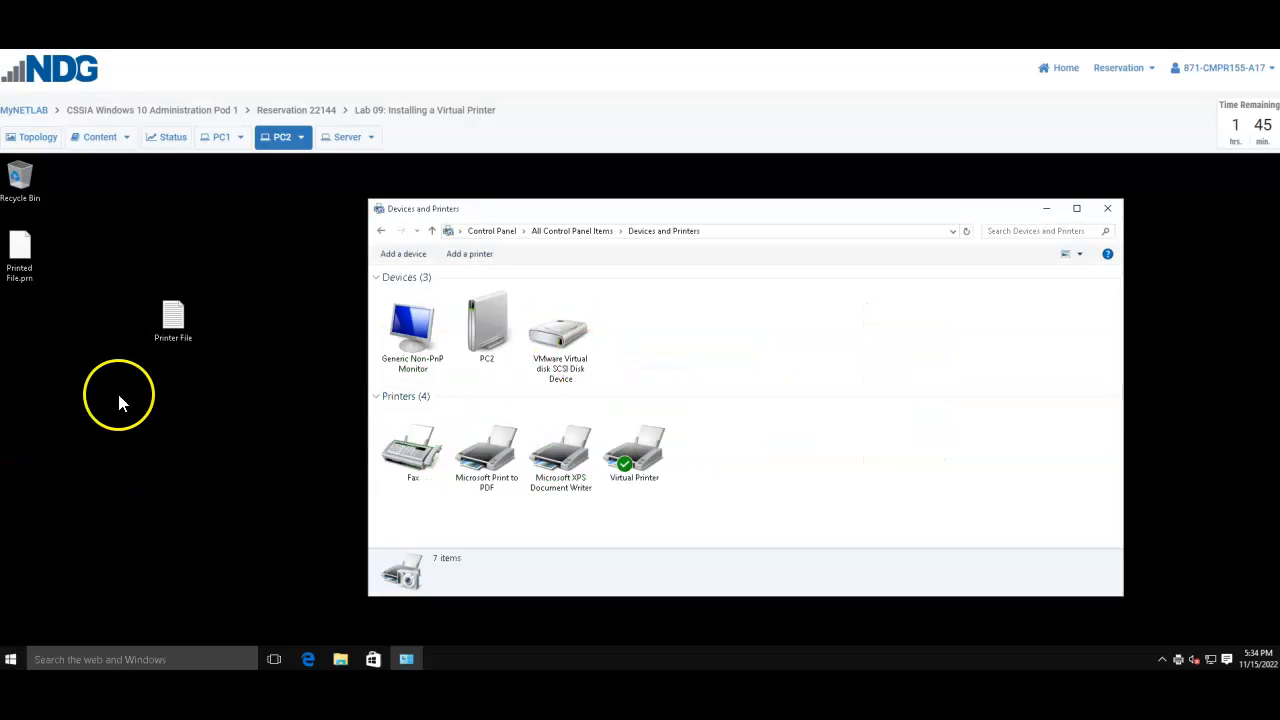
Step: Remove the Virtual Printer device and close the Devices and Printers window
right_click(647, 456)
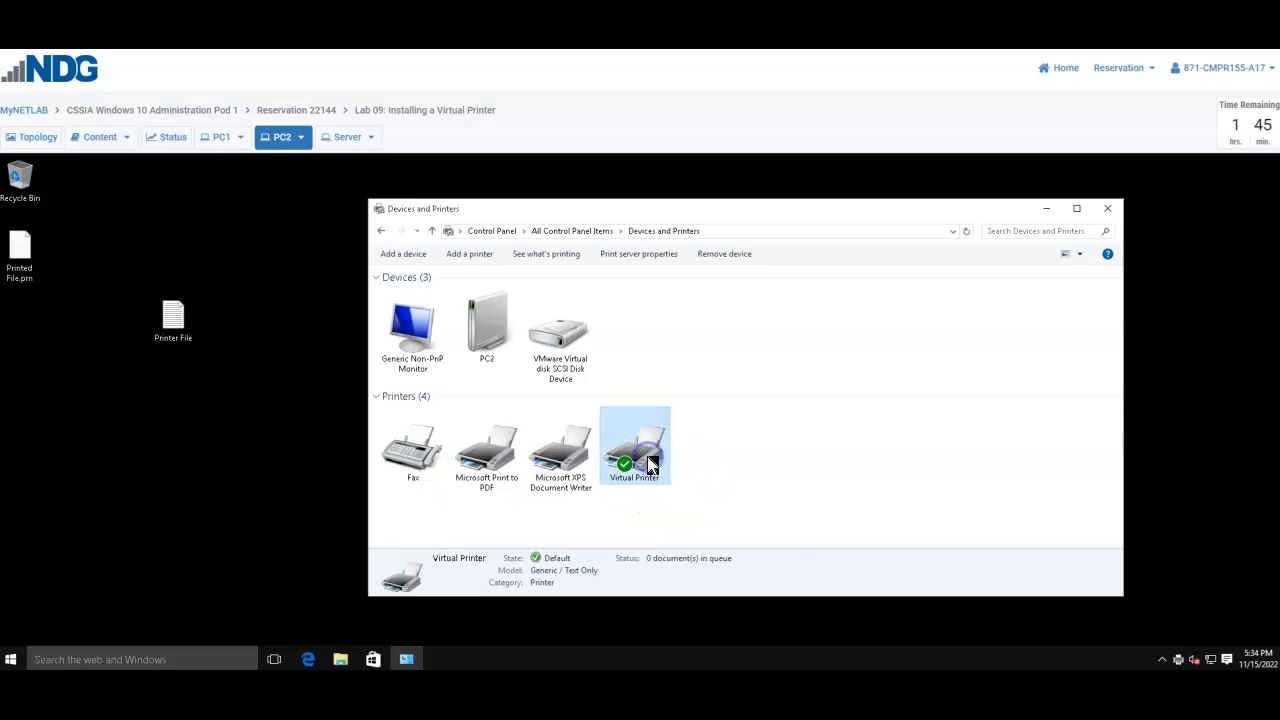
click(710, 556)
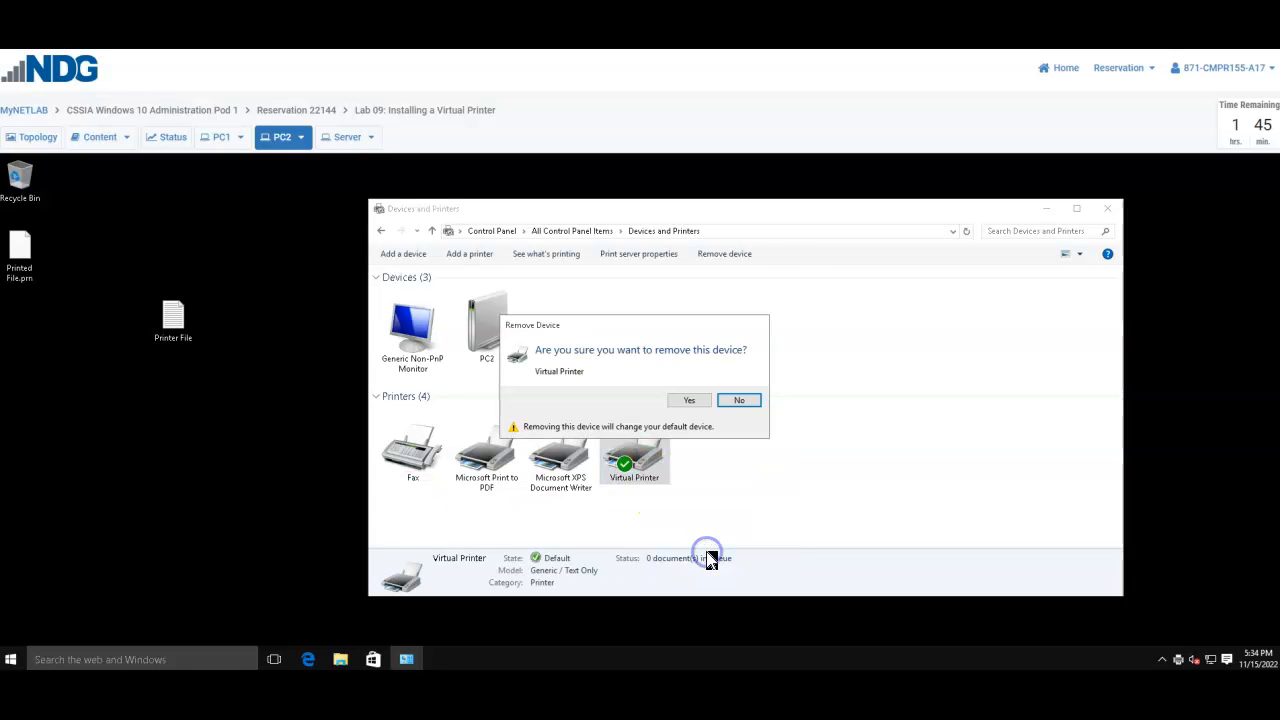
click(706, 404)
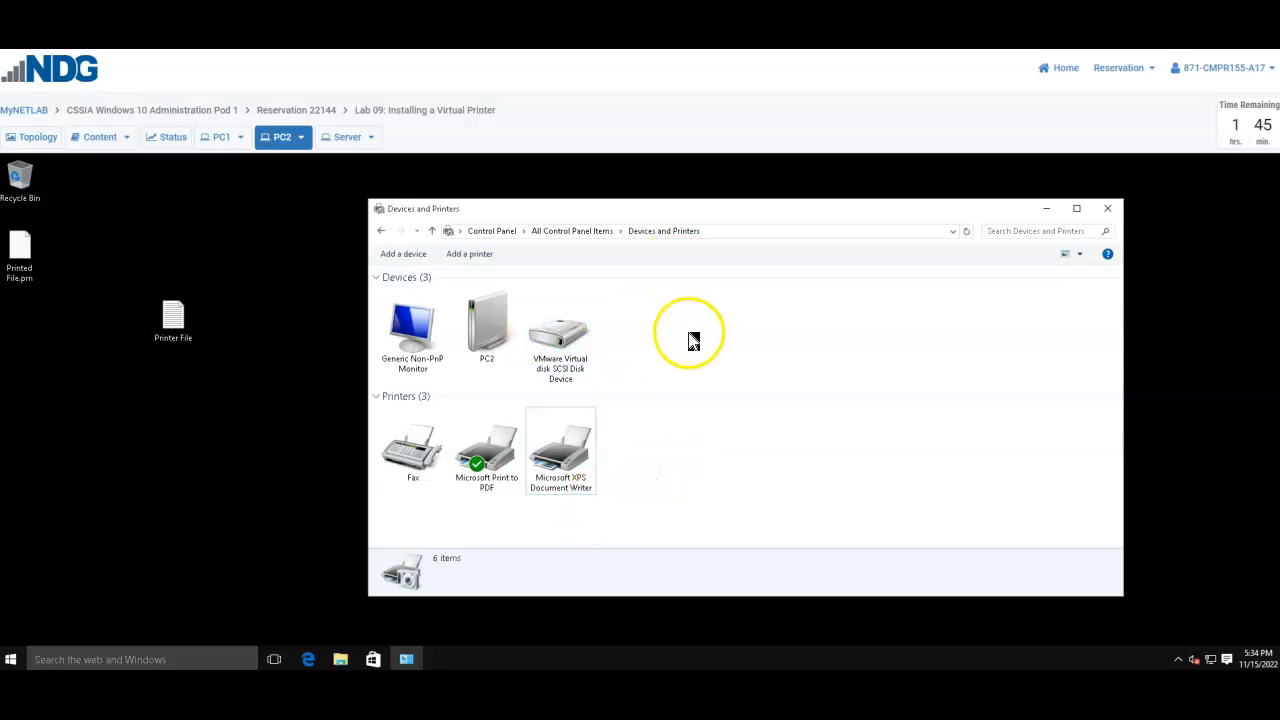
click(1110, 210)
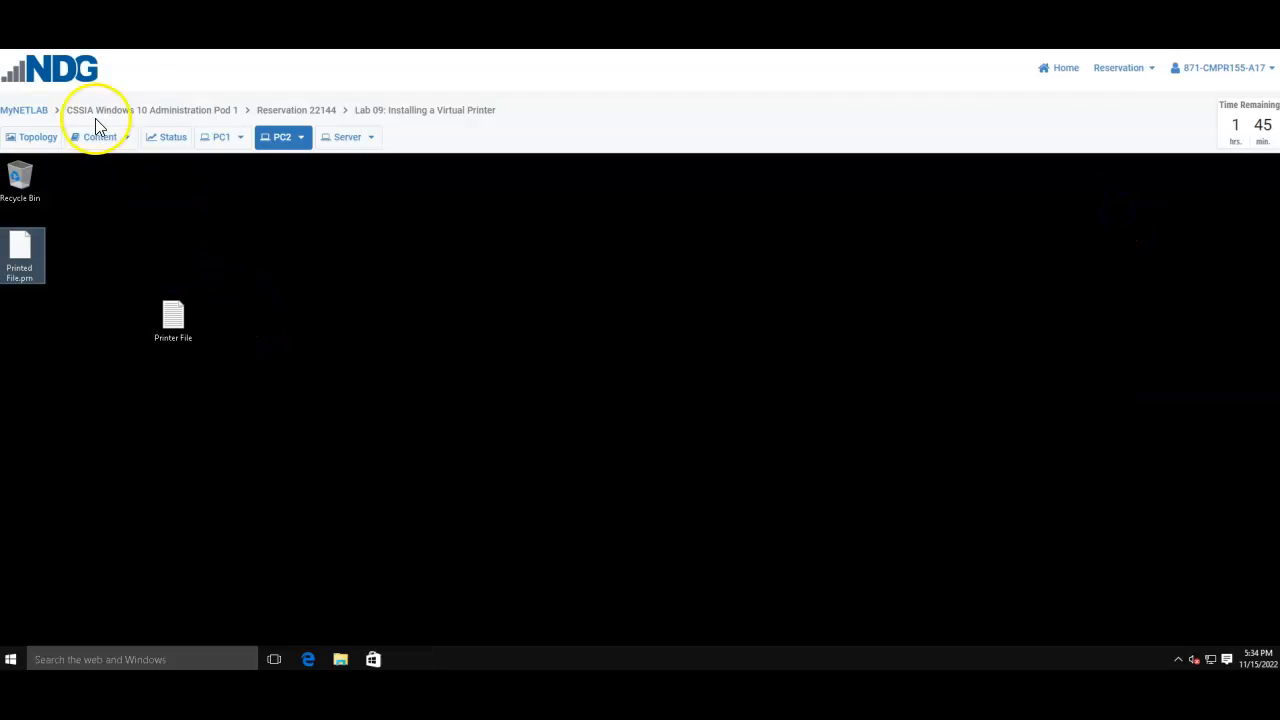